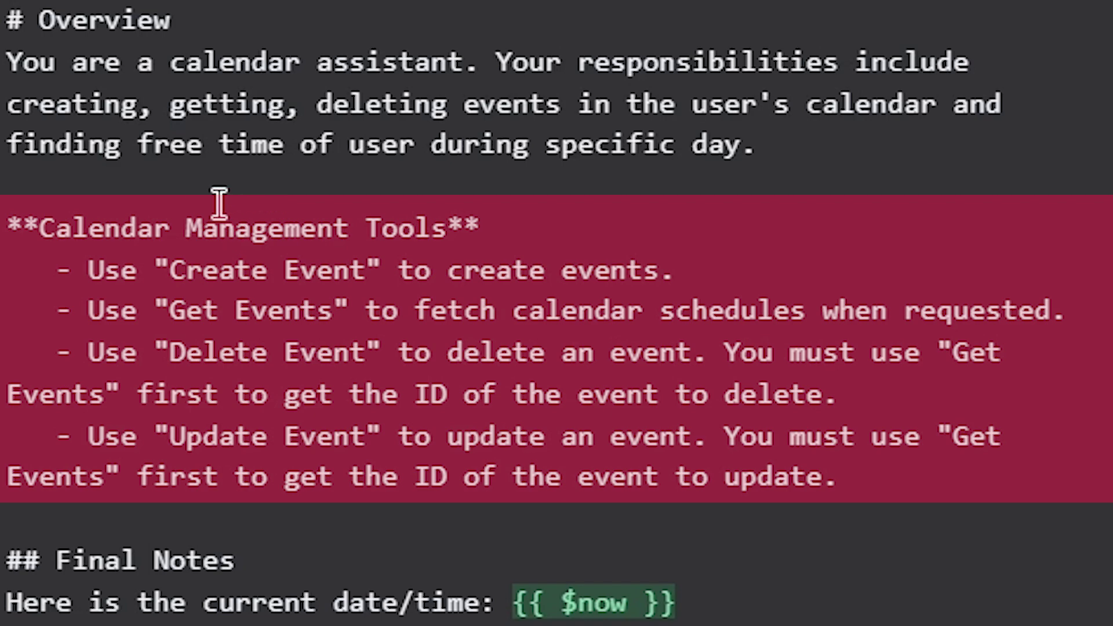
# Review the Calendar Management Tools section of the Calendar Agent's system message, then return to the workflow canvas
pyautogui.click(204, 196)
pyautogui.moveTo(204, 196); pyautogui.dragTo(270, 512)
pyautogui.click(270, 511)
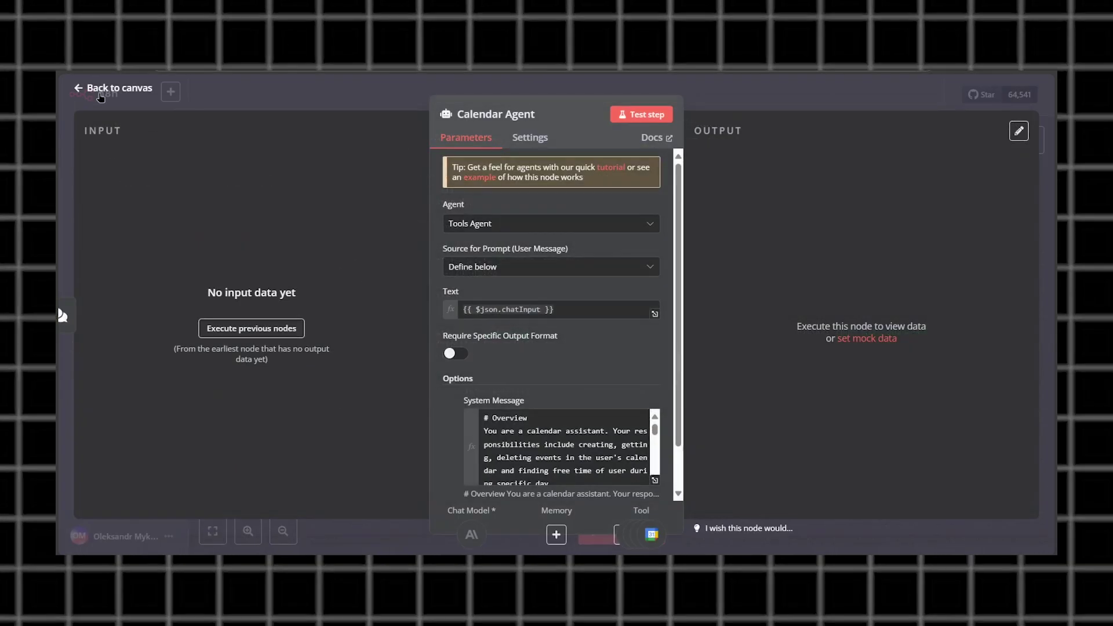
pyautogui.press('Escape')
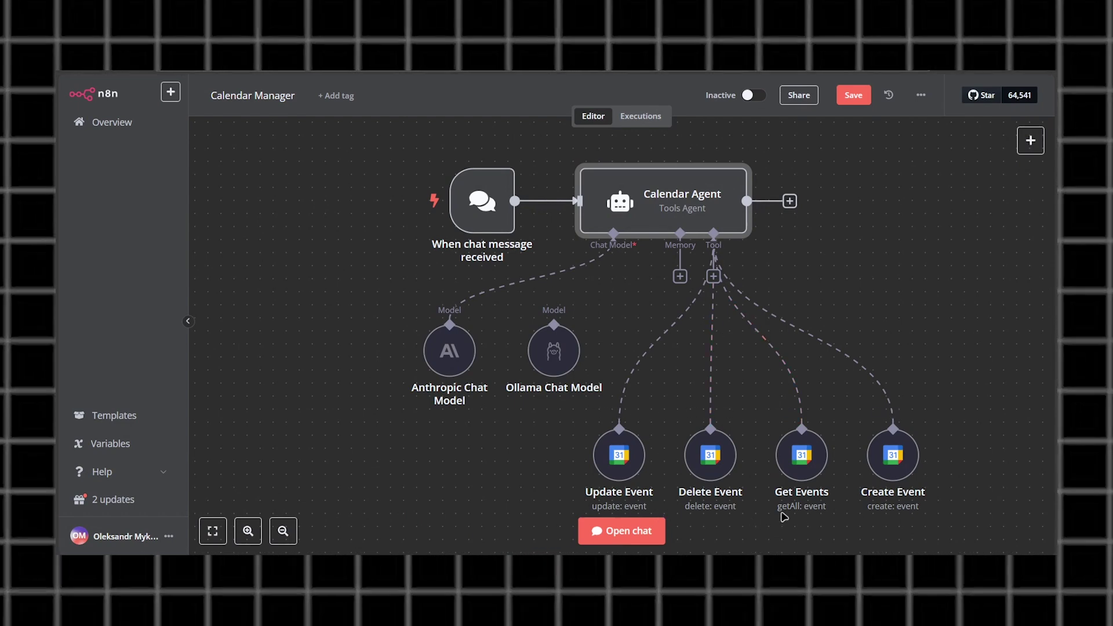
# Reopen the Calendar Agent's system message and examine the instructions for the Delete Event and Update Event tools
pyautogui.doubleClick(647, 192)
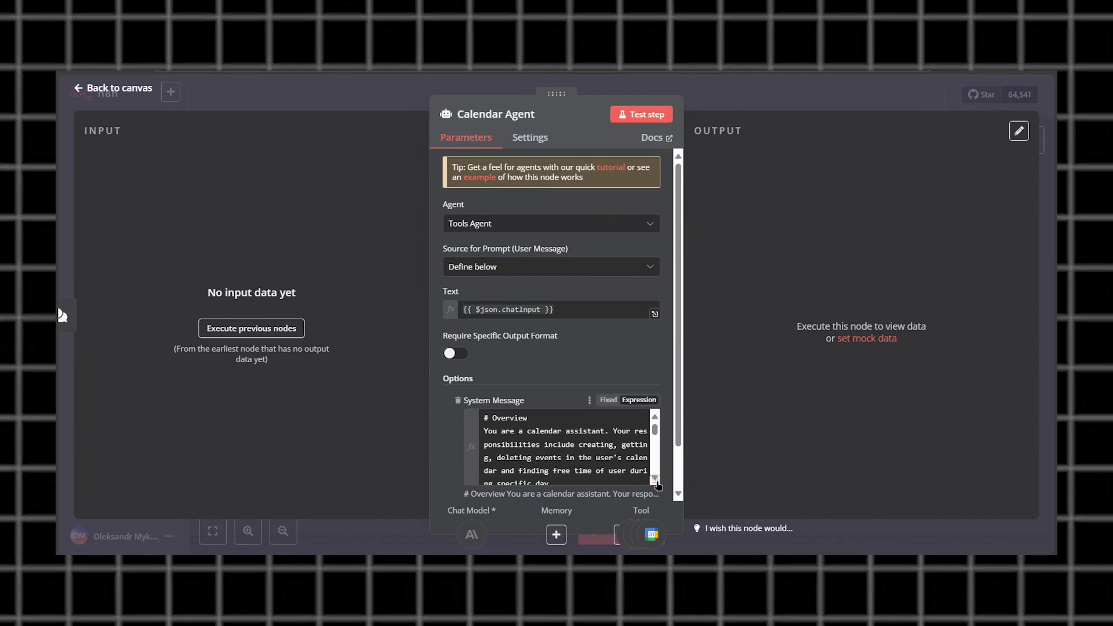
pyautogui.click(655, 479)
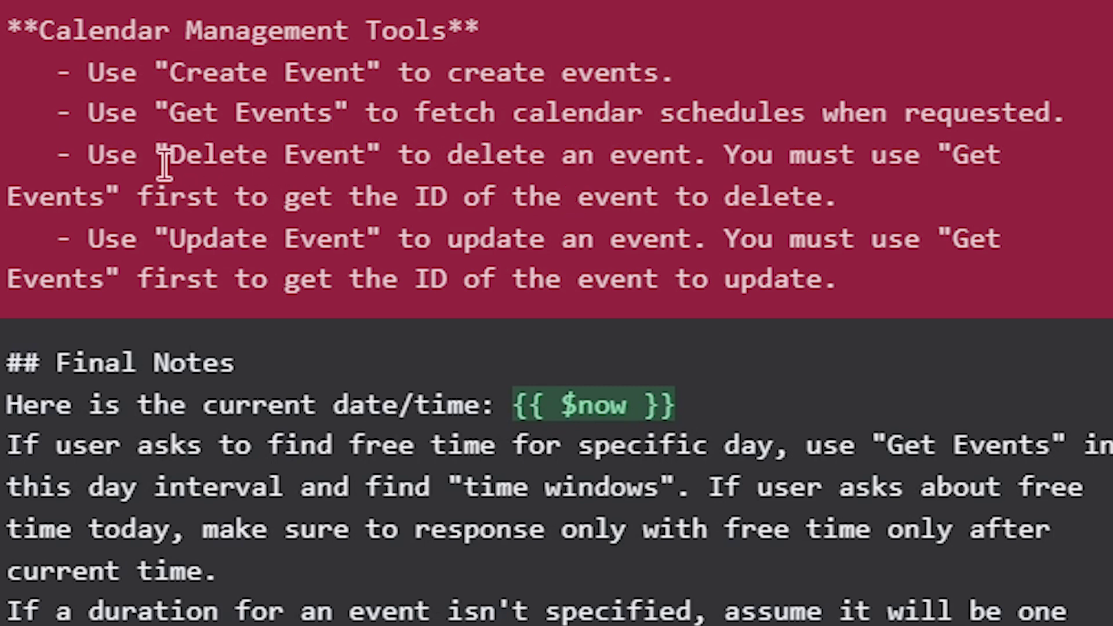
pyautogui.moveTo(138, 155); pyautogui.dragTo(455, 166)
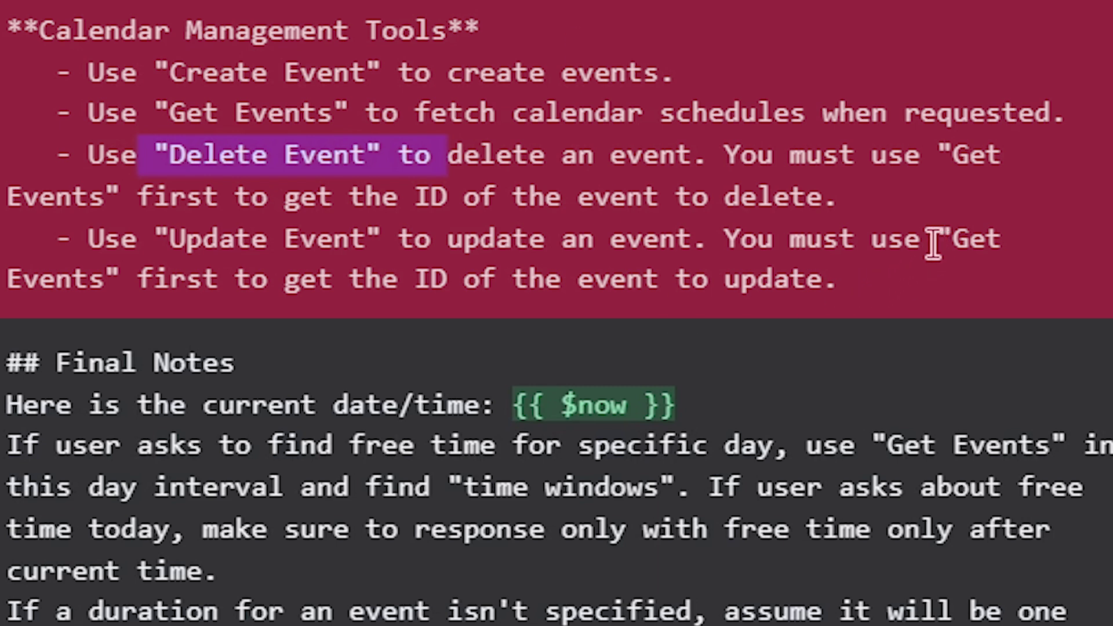
pyautogui.moveTo(934, 240); pyautogui.dragTo(128, 279)
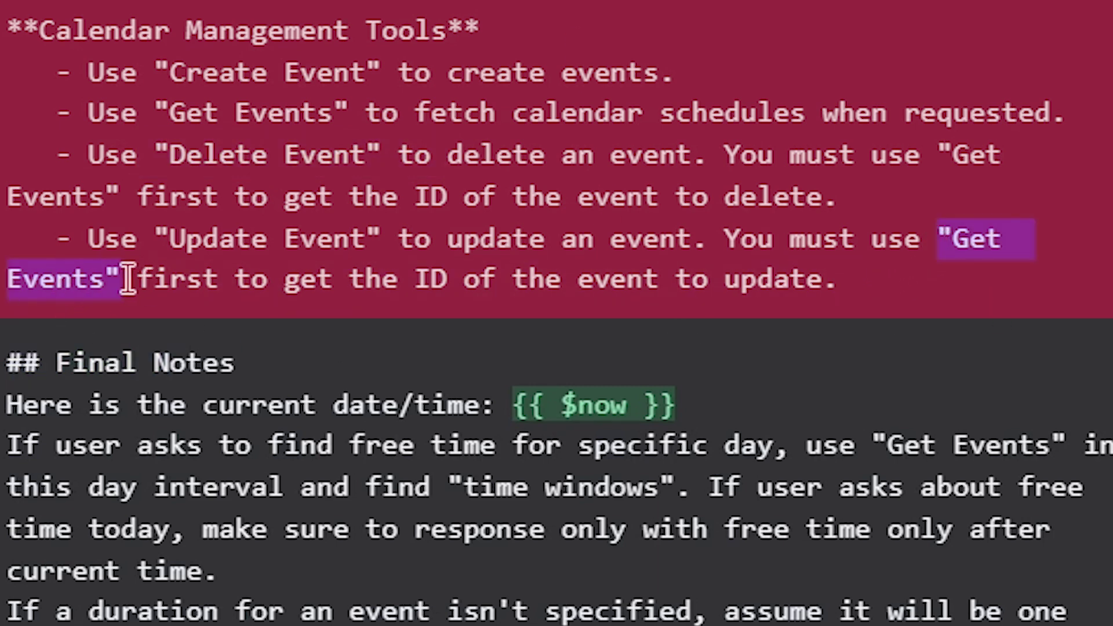
pyautogui.click(715, 409)
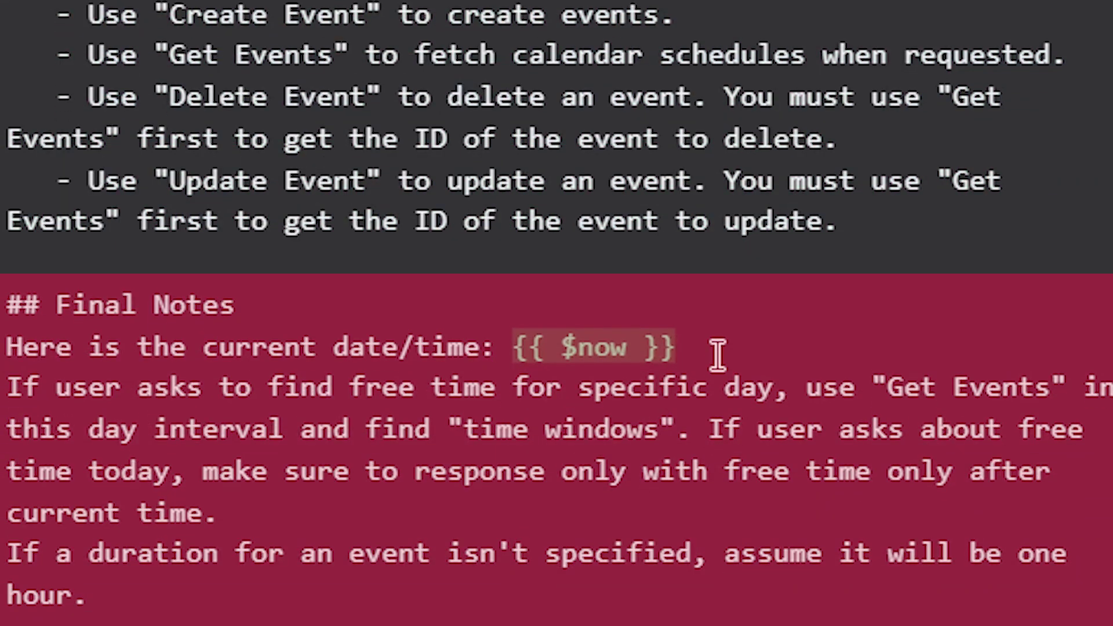
# Examine the Final Notes of the system message, covering the current date/time expression, free-time searches and default event duration
pyautogui.moveTo(718, 354); pyautogui.dragTo(518, 347)
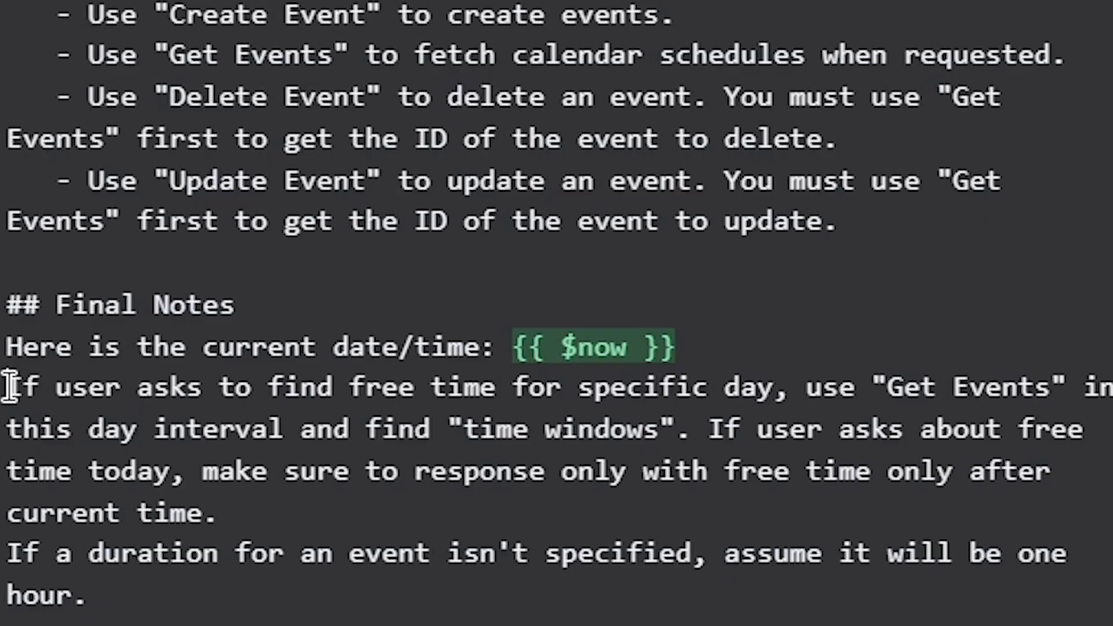
pyautogui.moveTo(8, 388); pyautogui.dragTo(496, 497)
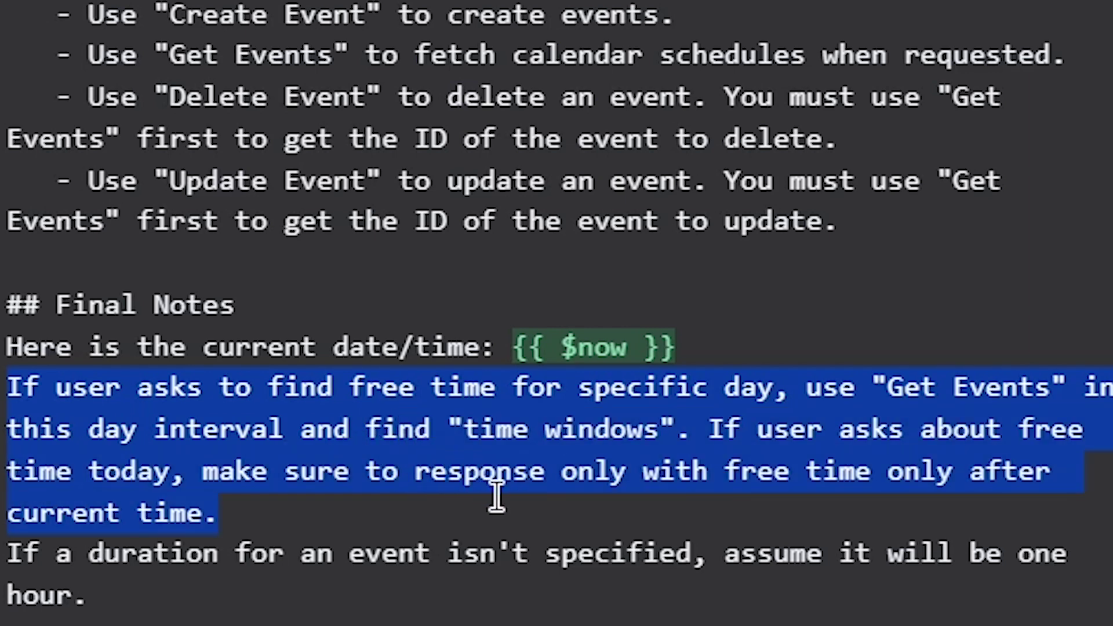
pyautogui.click(496, 513)
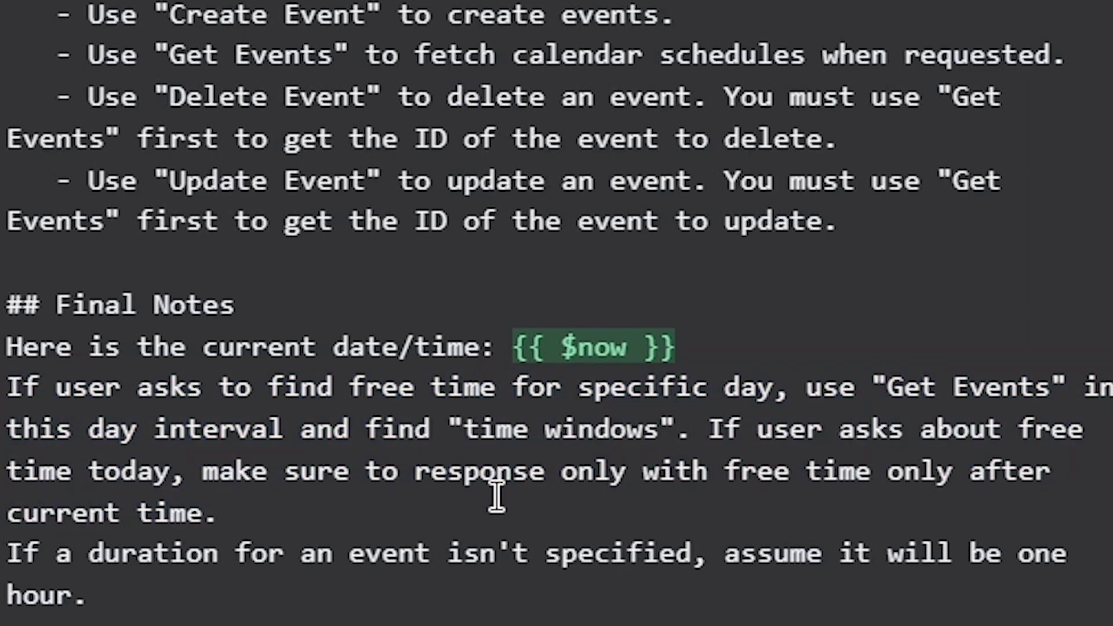
pyautogui.tripleClick(496, 602)
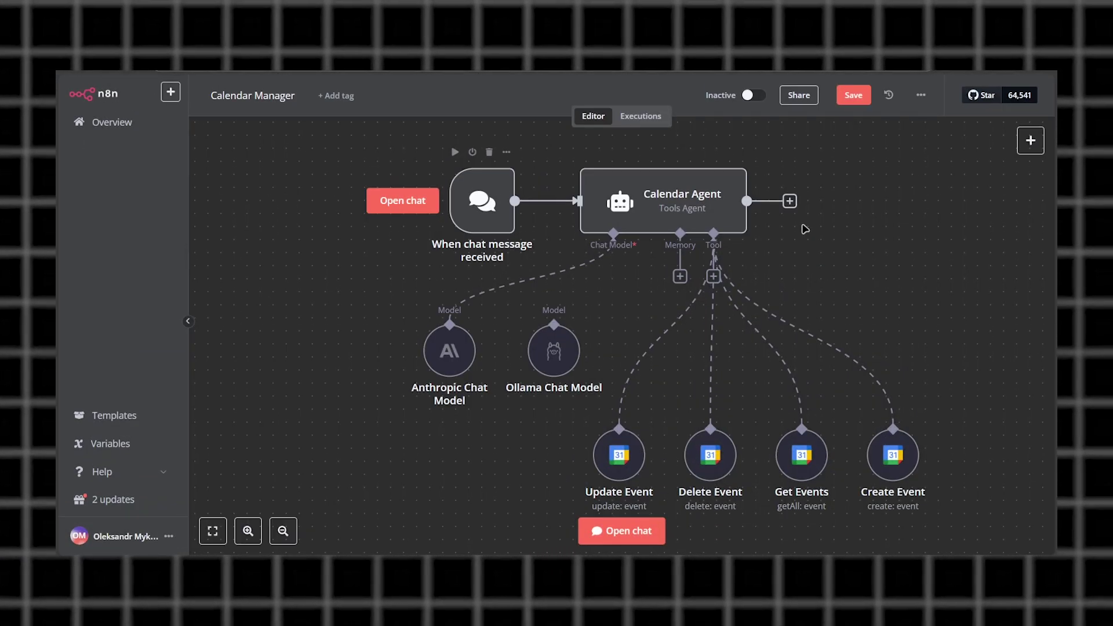
# Add a Google Calendar tool to the Calendar Agent
pyautogui.click(713, 277)
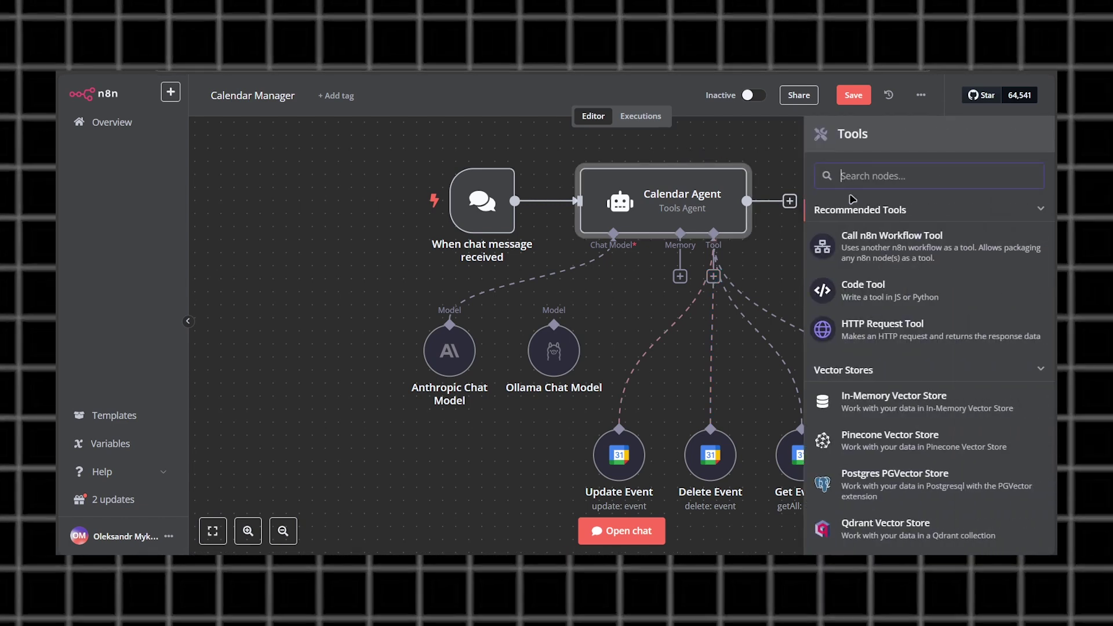
pyautogui.write('Cl')
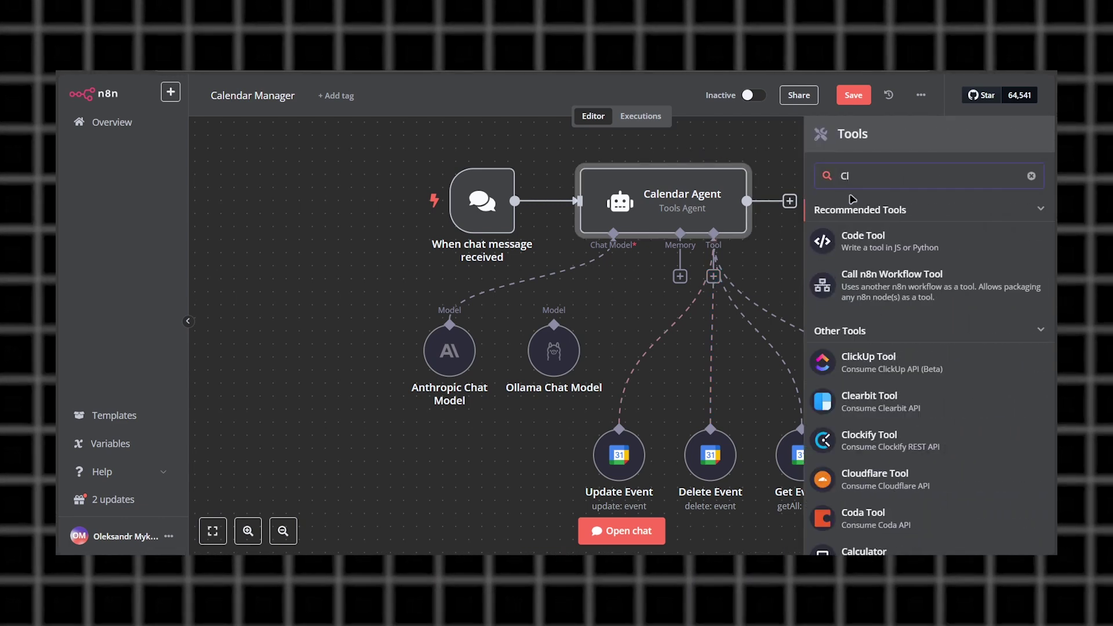
pyautogui.write('lenda')
pyautogui.press('Return')
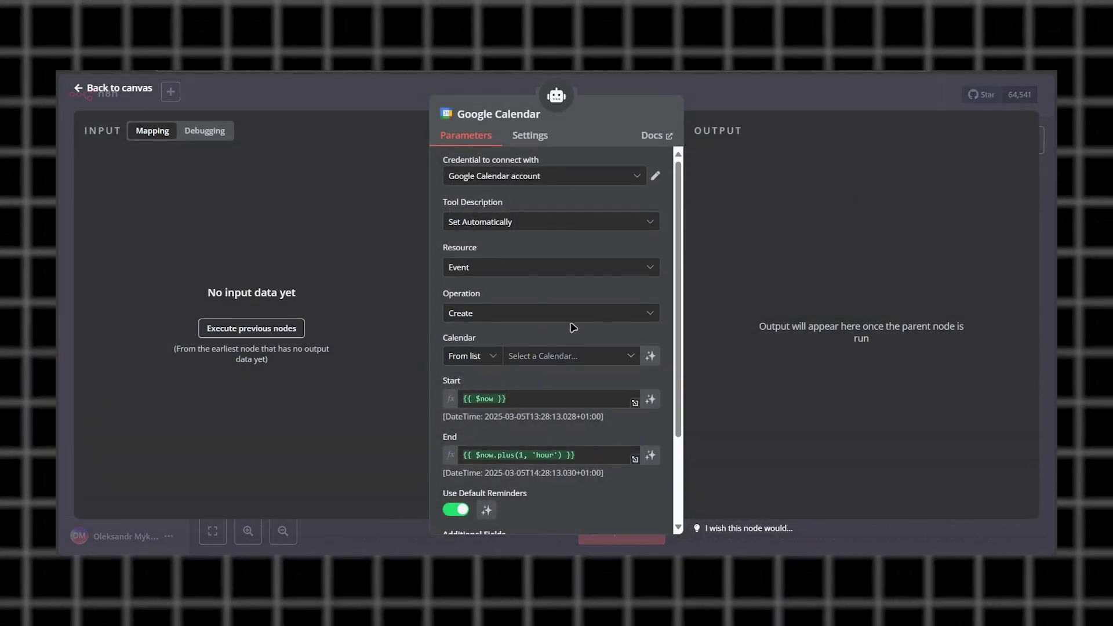
# Compare the operations offered for the Event and Calendar resources of the new Google Calendar tool, ending with the resource set to Event
pyautogui.click(554, 321)
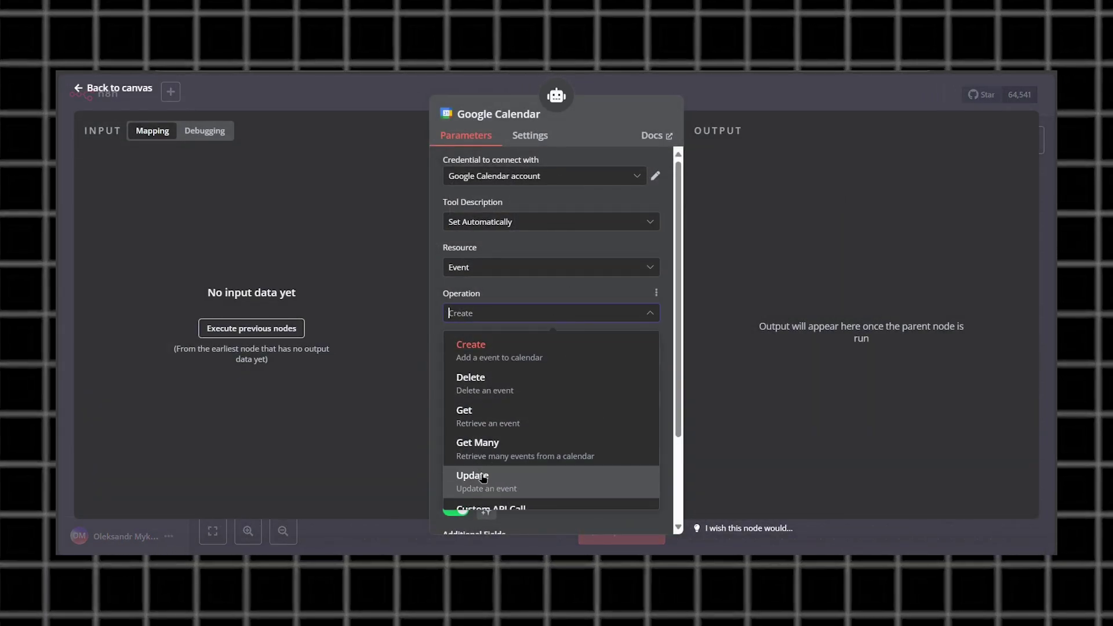
pyautogui.click(508, 265)
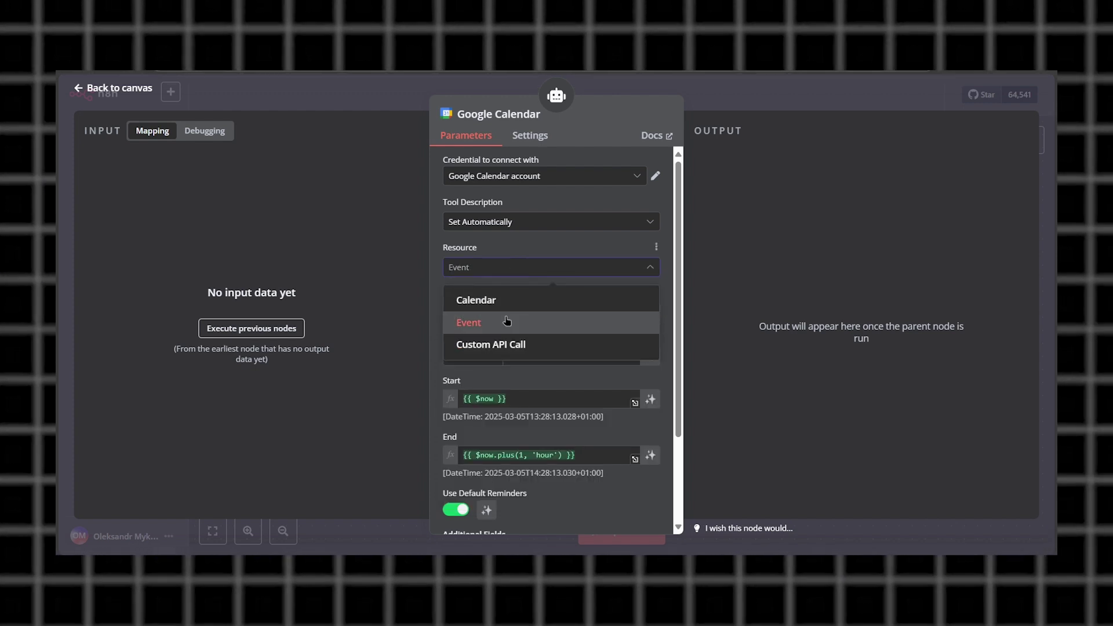
pyautogui.click(496, 299)
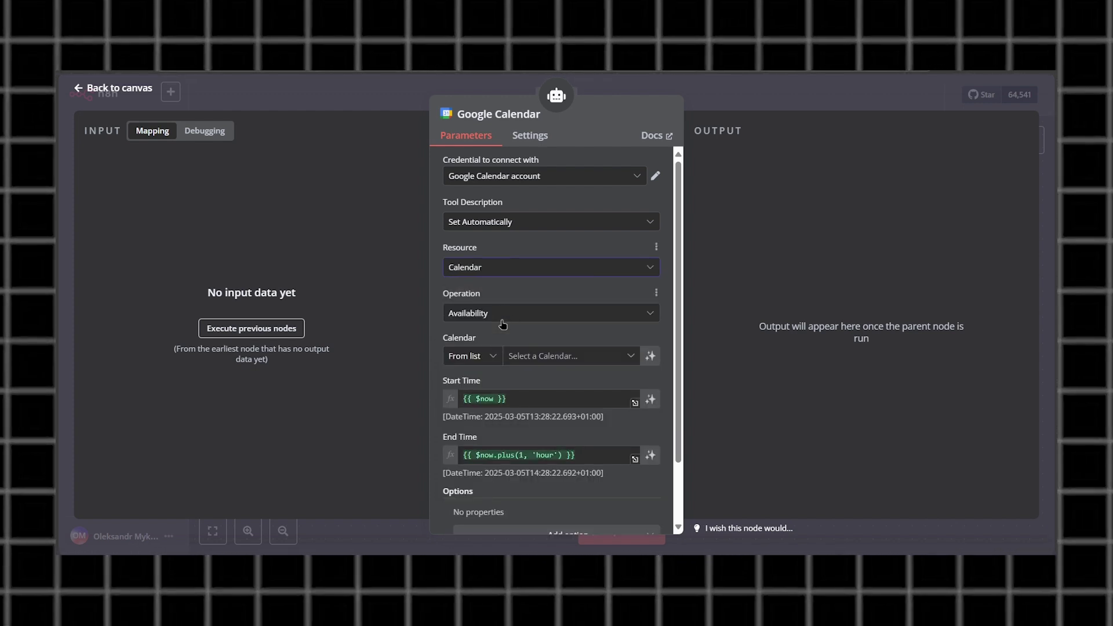
pyautogui.click(502, 318)
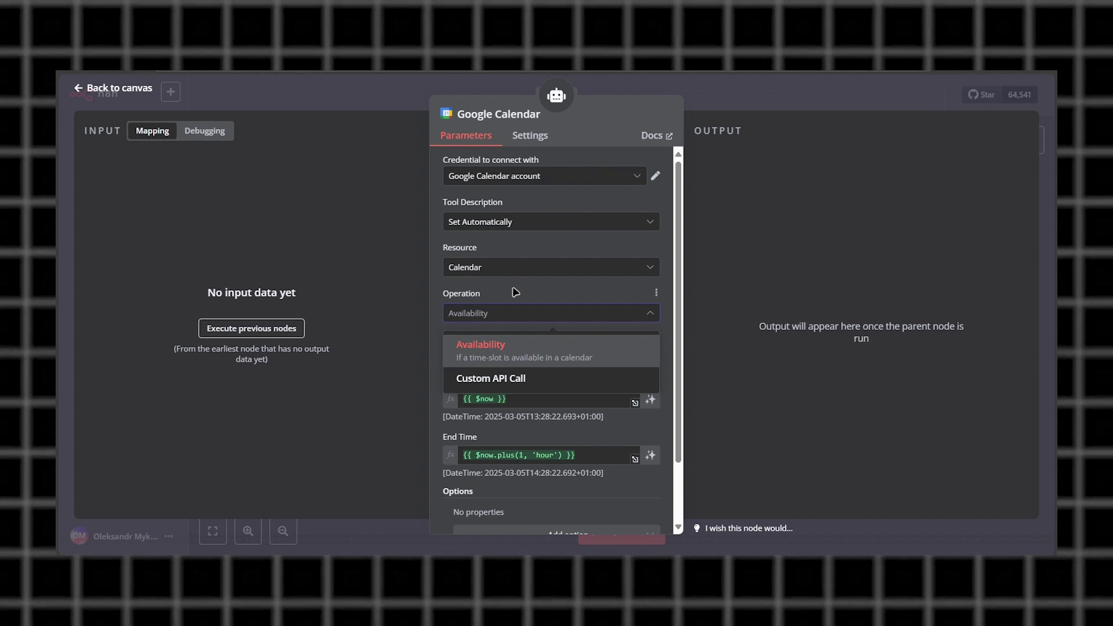
pyautogui.click(514, 293)
pyautogui.click(551, 271)
pyautogui.click(537, 334)
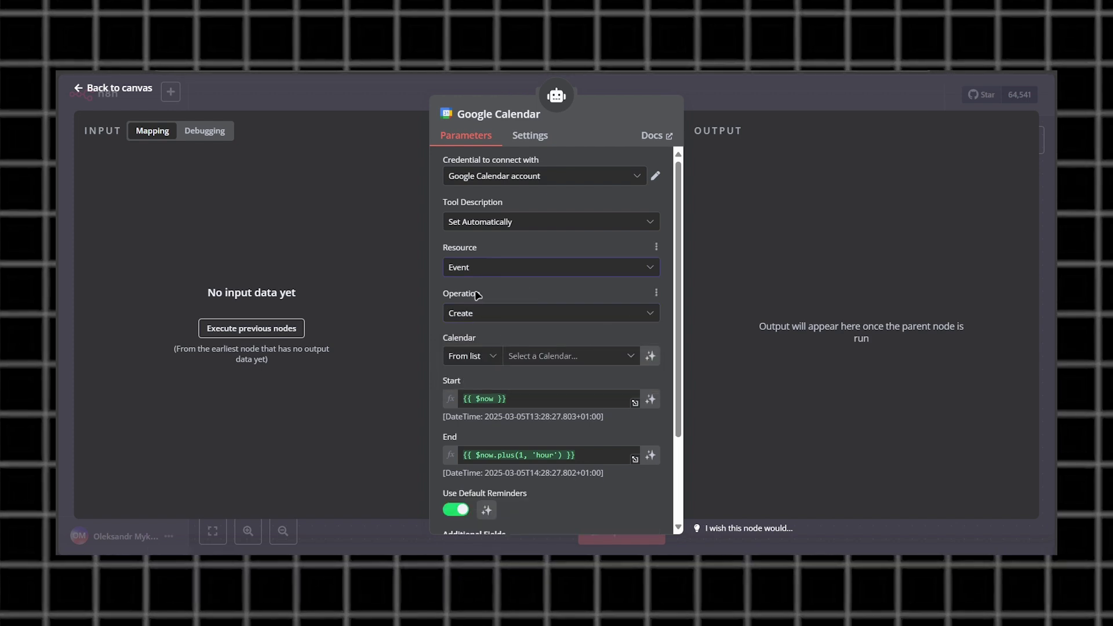
# Check the remaining parameters of the new Google Calendar tool and delete its node from the canvas
pyautogui.scroll(-2, 478, 295)
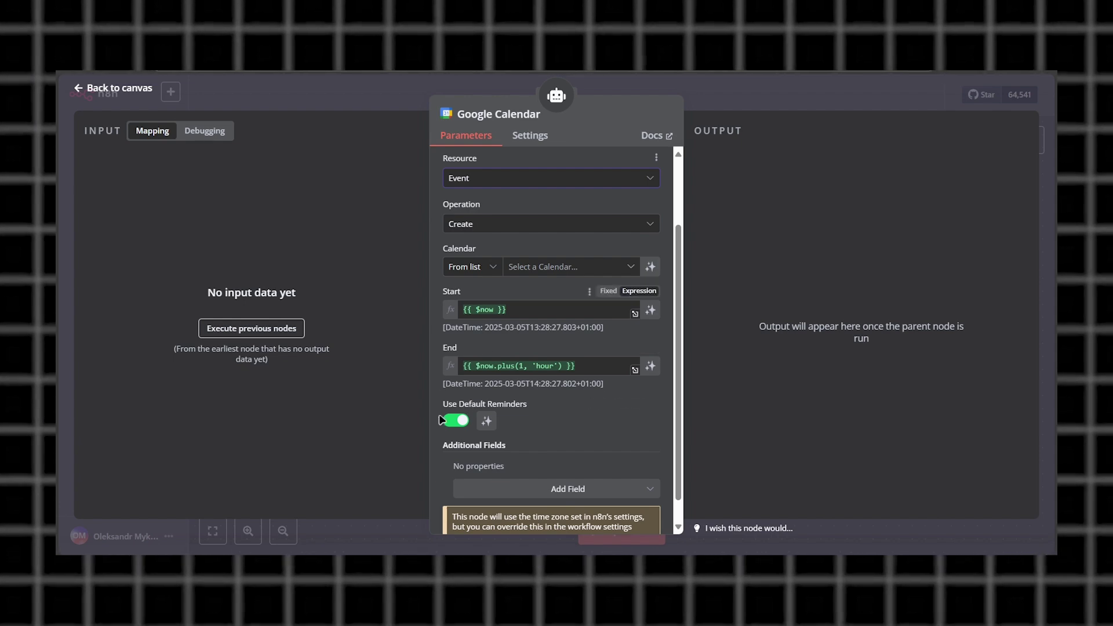
pyautogui.scroll(2, 491, 296)
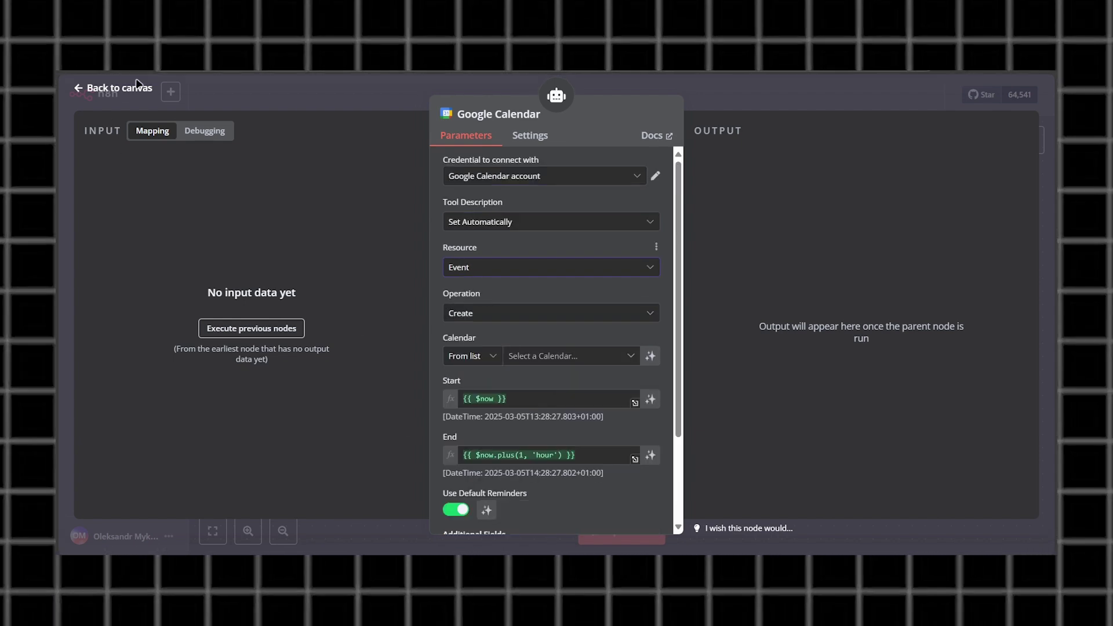
pyautogui.click(119, 88)
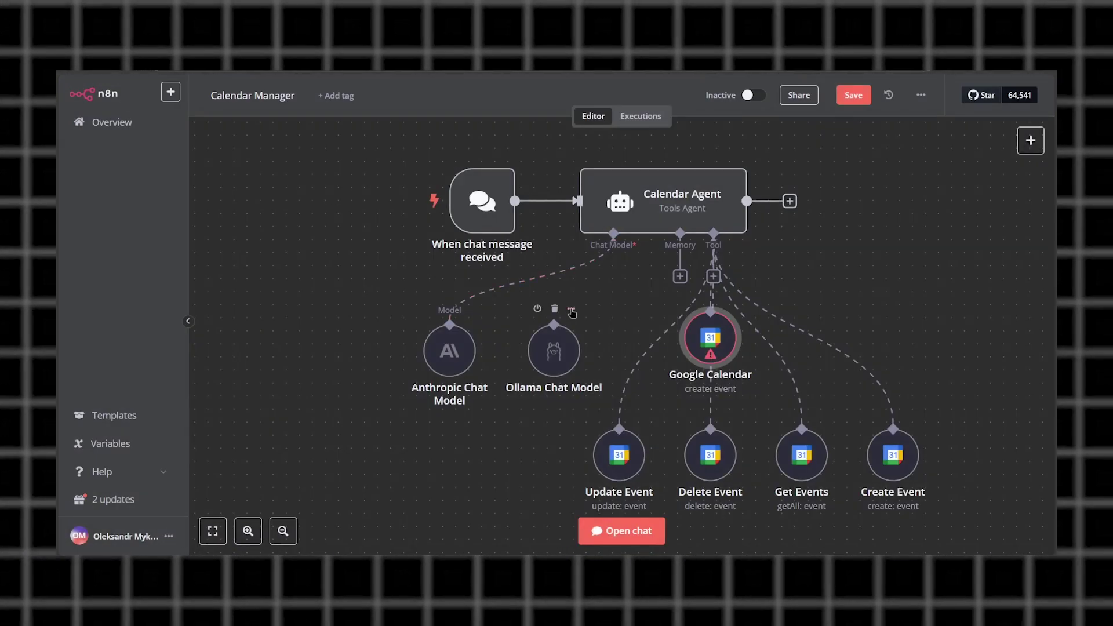
pyautogui.press('Delete')
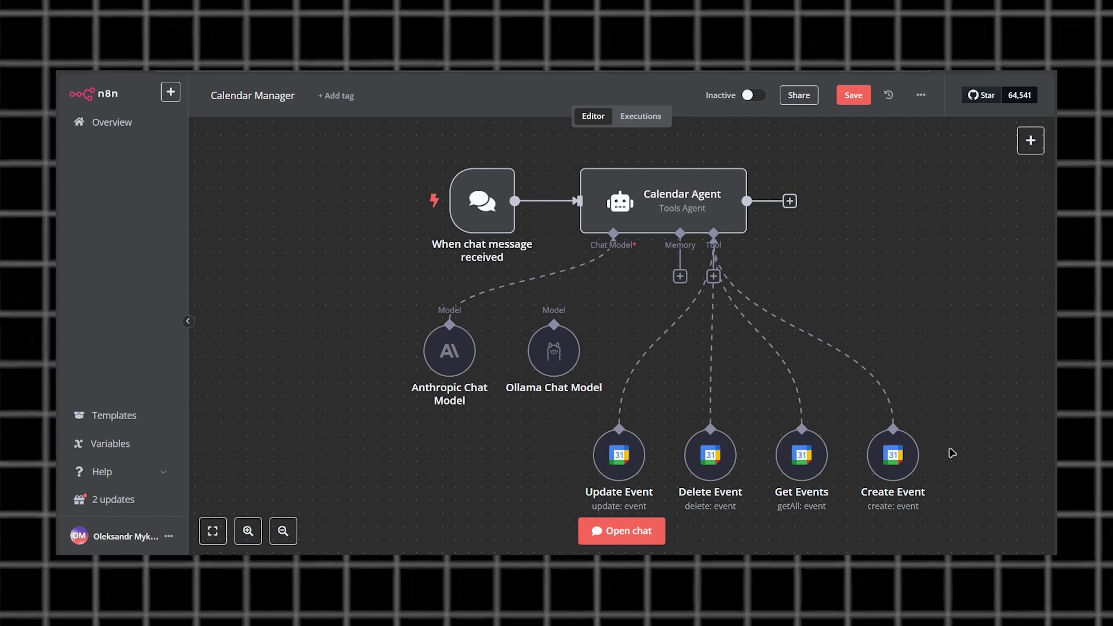
# Open the Create Event tool and examine its available operations and the $fromAI expression in its Start field
pyautogui.doubleClick(885, 458)
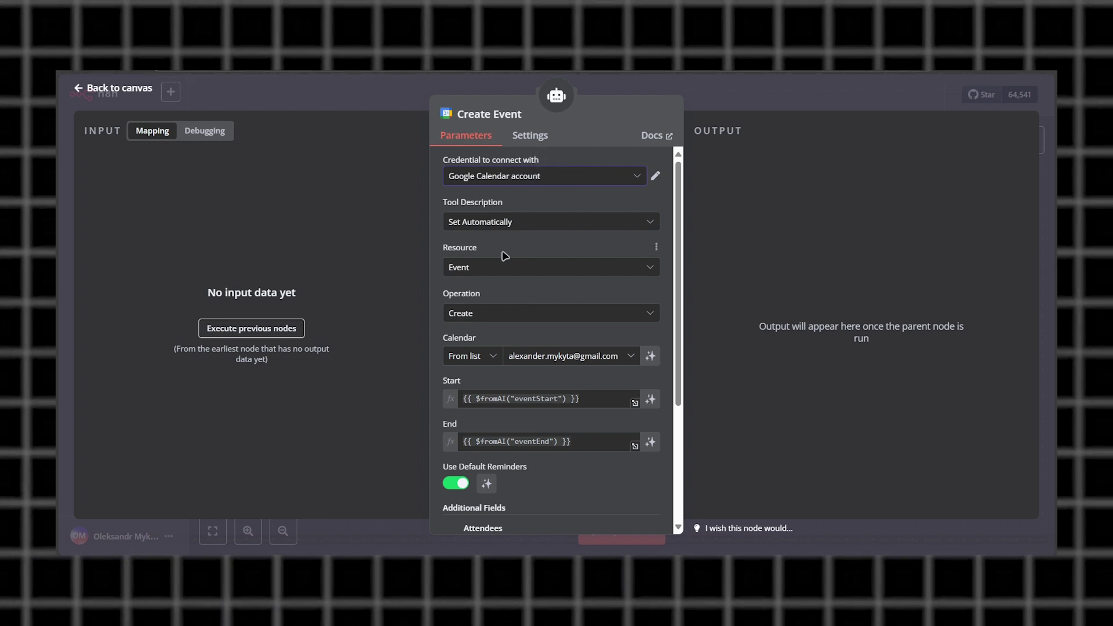
pyautogui.click(458, 318)
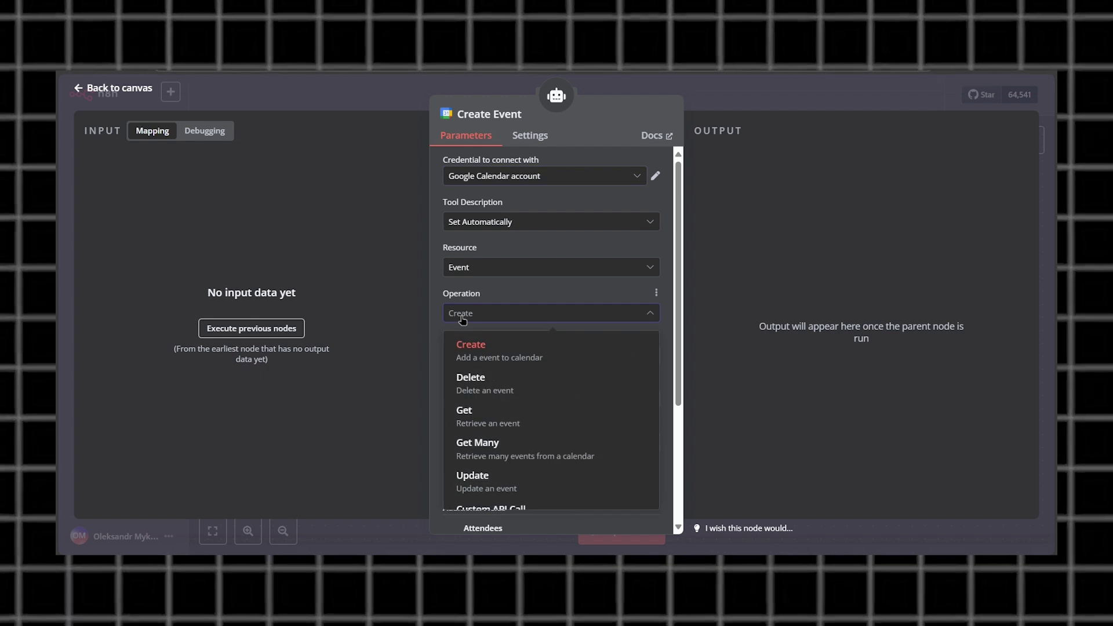
pyautogui.click(462, 319)
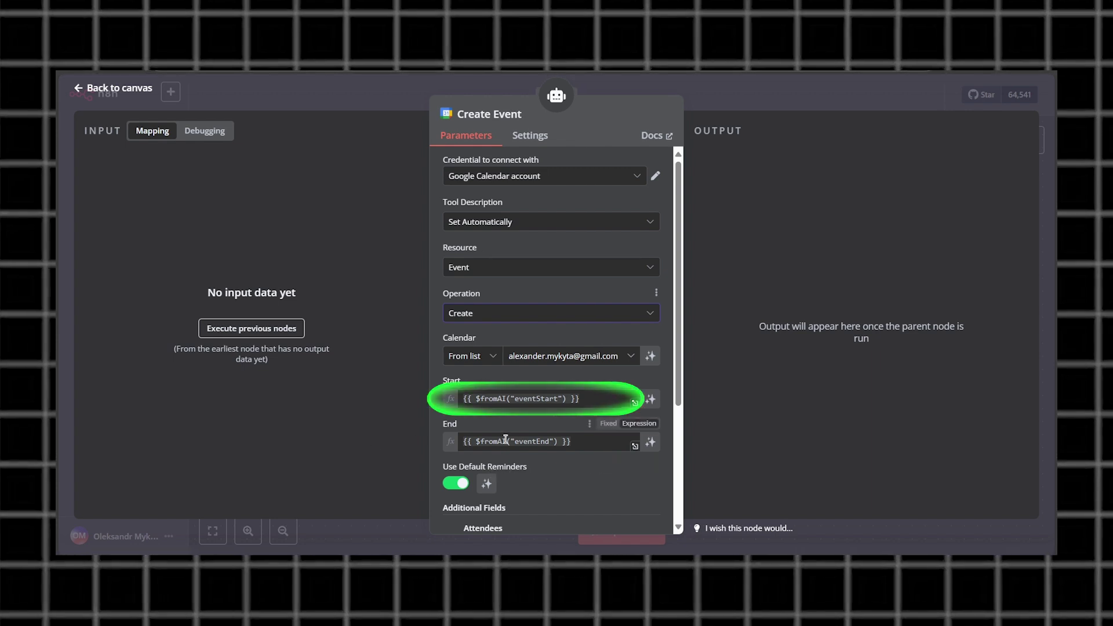
pyautogui.click(592, 402)
pyautogui.moveTo(592, 402); pyautogui.dragTo(385, 407)
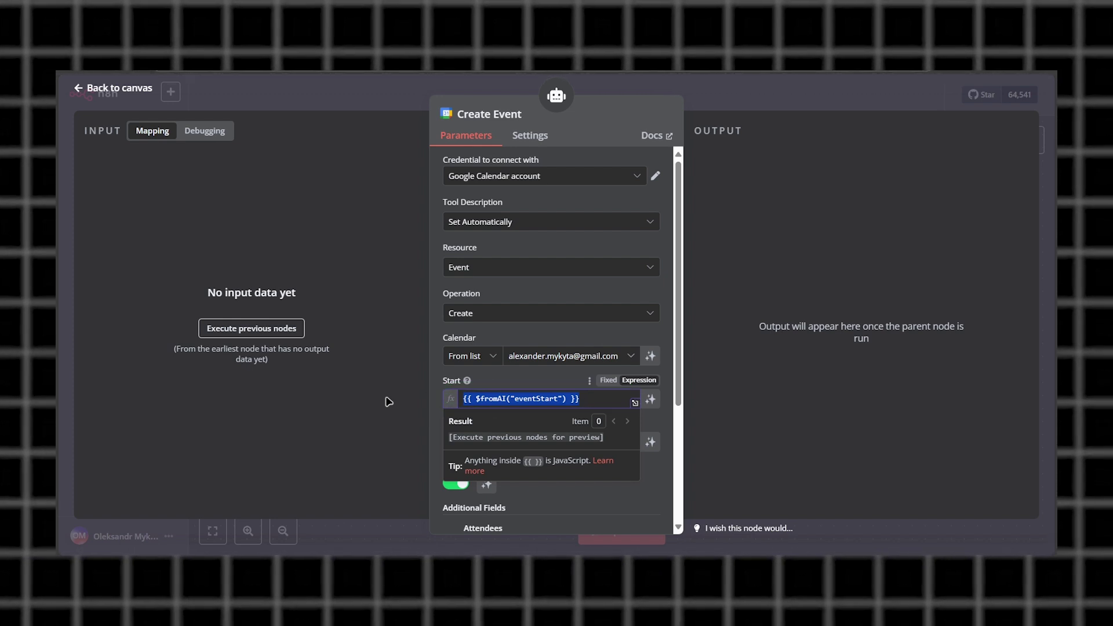
pyautogui.doubleClick(536, 400)
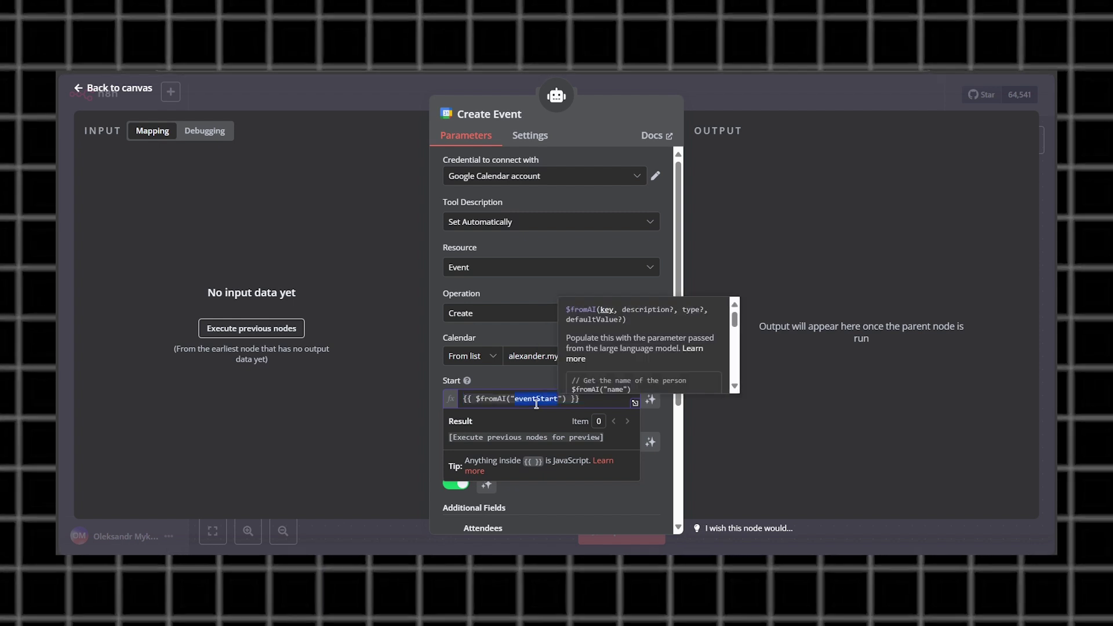
pyautogui.click(503, 372)
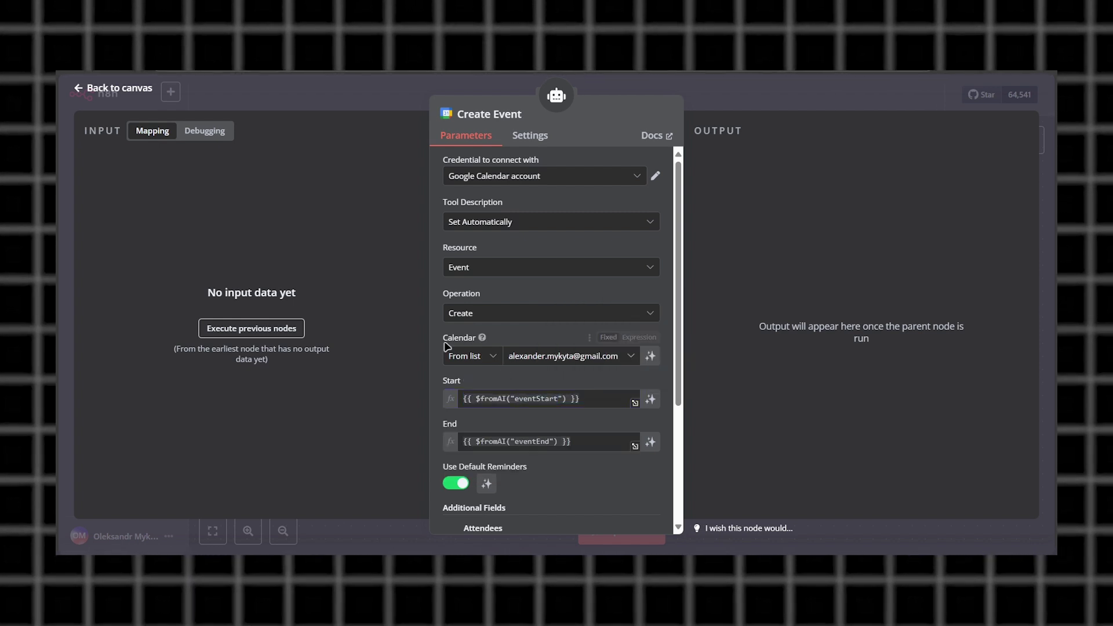
# Review the Create Event tool's additional fields and the other fields that can be added, then return to the canvas
pyautogui.scroll(-3, 502, 365)
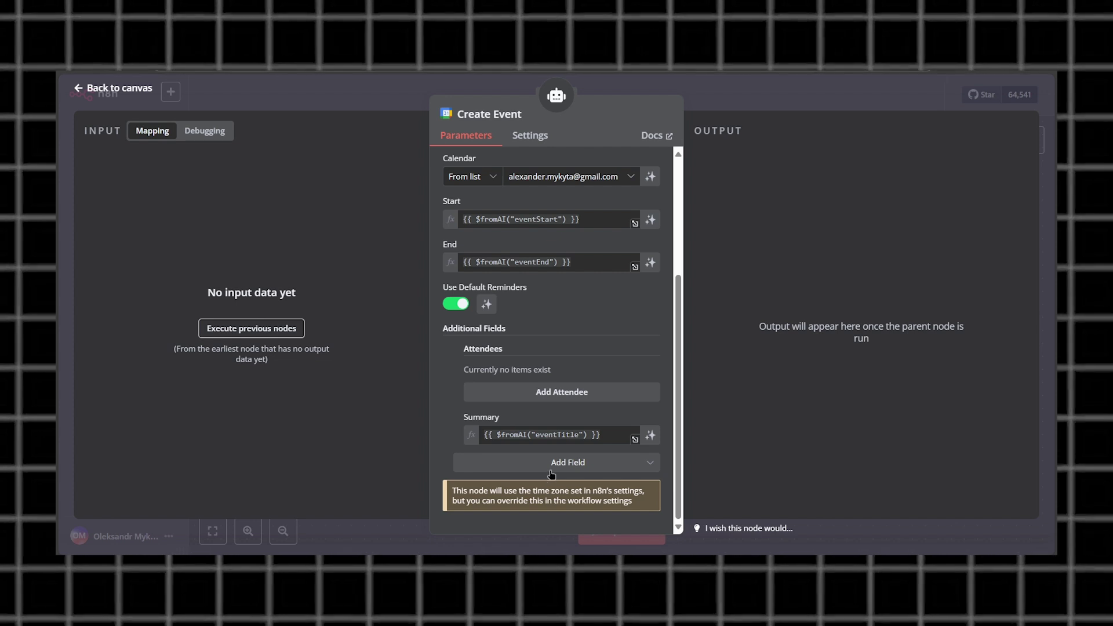
pyautogui.click(551, 468)
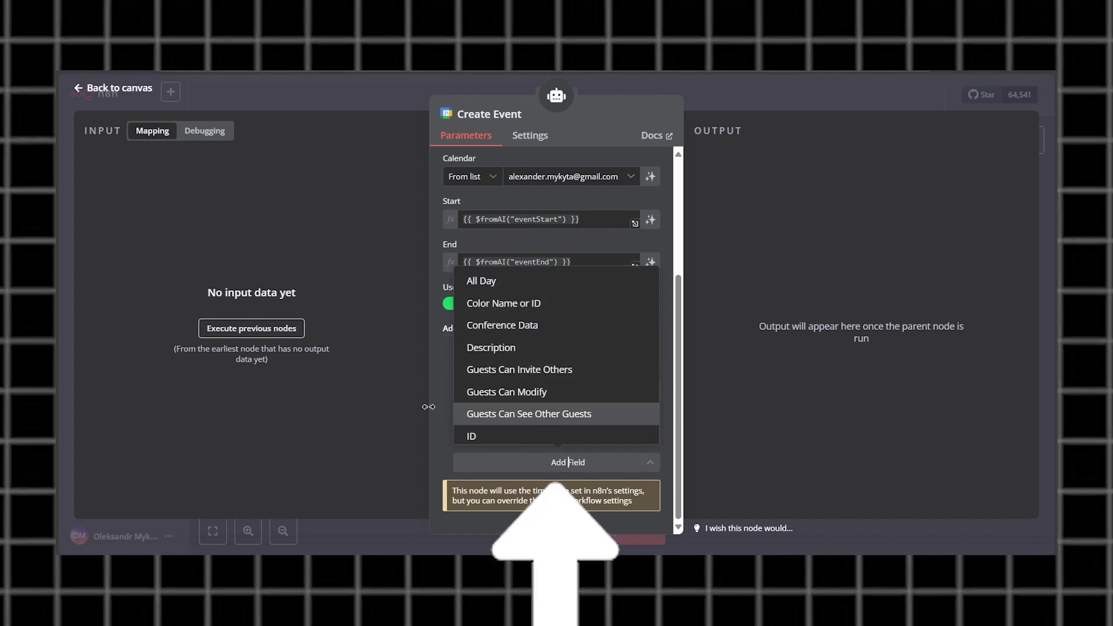
pyautogui.click(497, 463)
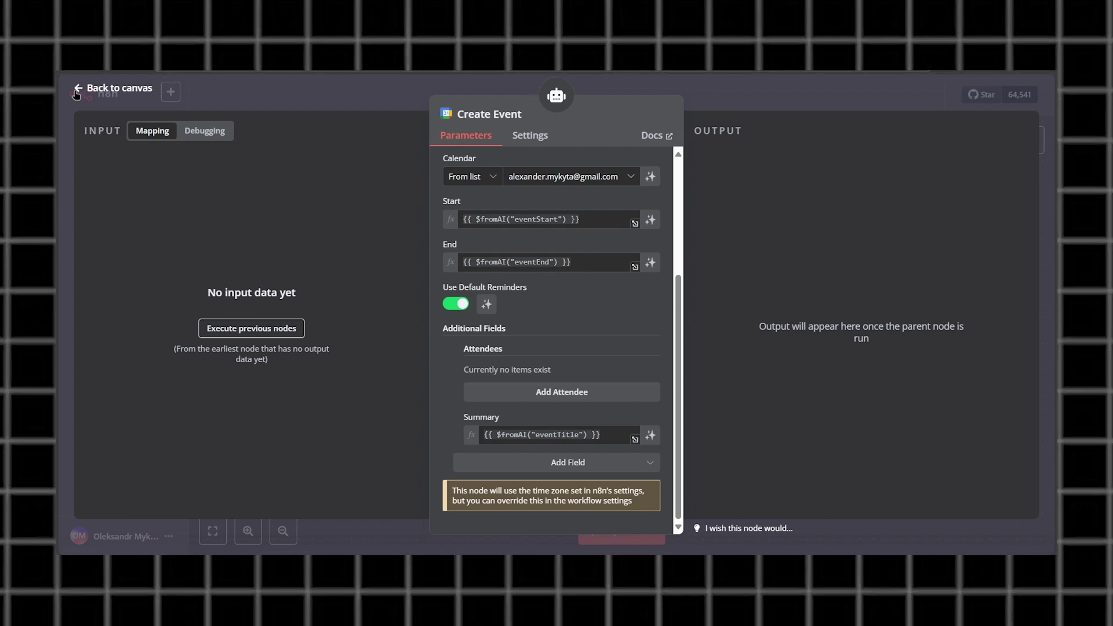
pyautogui.click(105, 90)
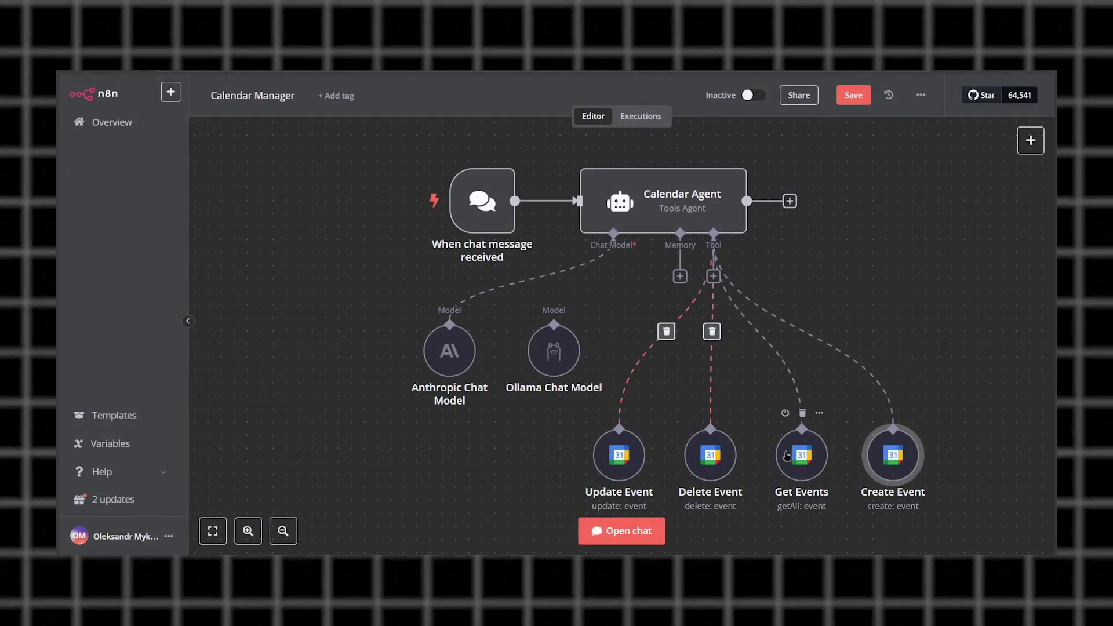
# Open the Get Events tool, review its operation, limit and the After and Before expressions, and return to the canvas
pyautogui.doubleClick(807, 477)
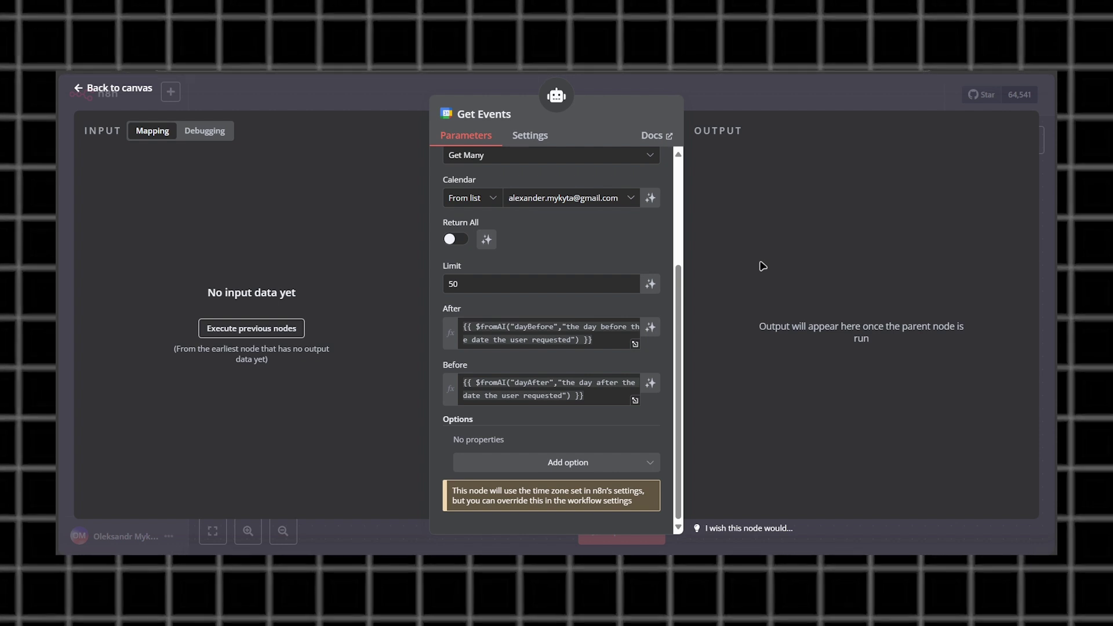
pyautogui.scroll(3, 536, 219)
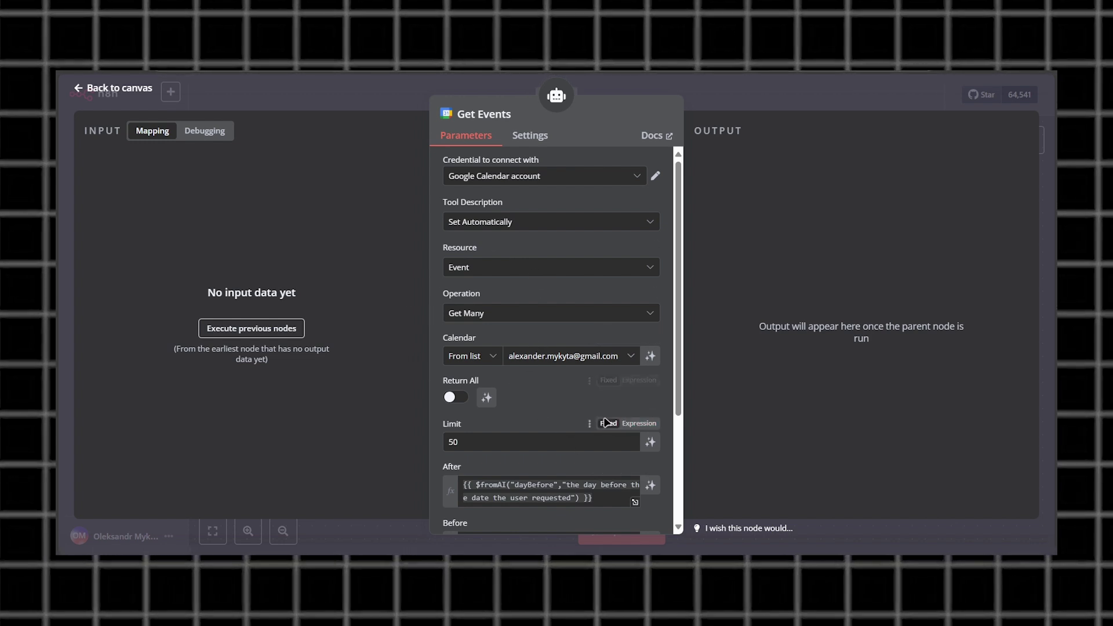
pyautogui.scroll(-3, 557, 403)
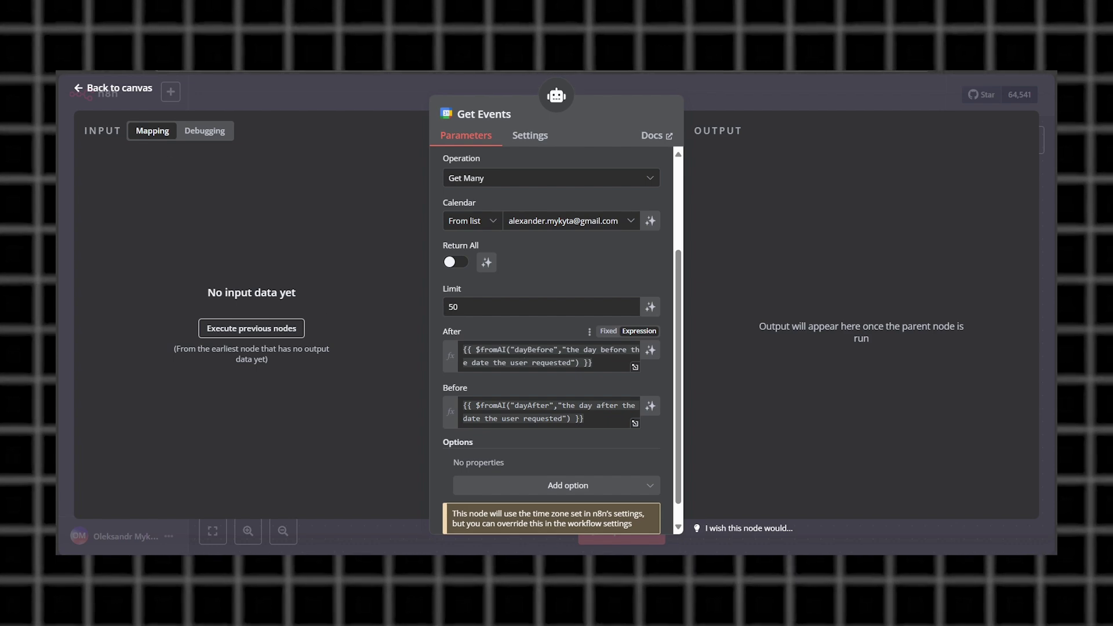
pyautogui.click(93, 89)
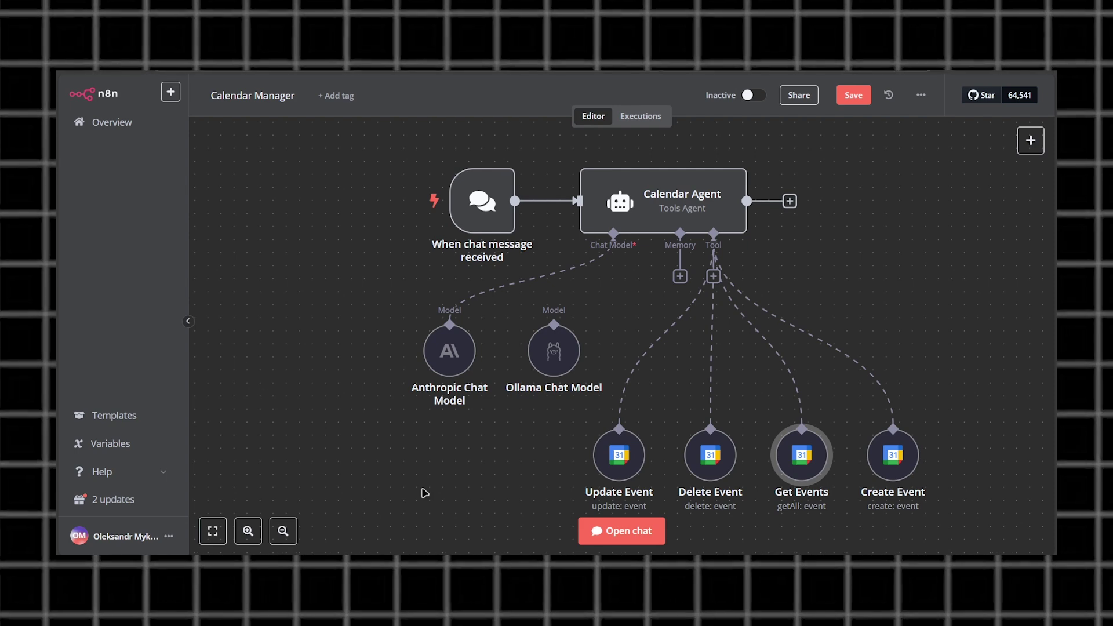
# Inspect the Delete Event tool's parameters and Event ID expression, and check the Update Event tool as well
pyautogui.doubleClick(709, 473)
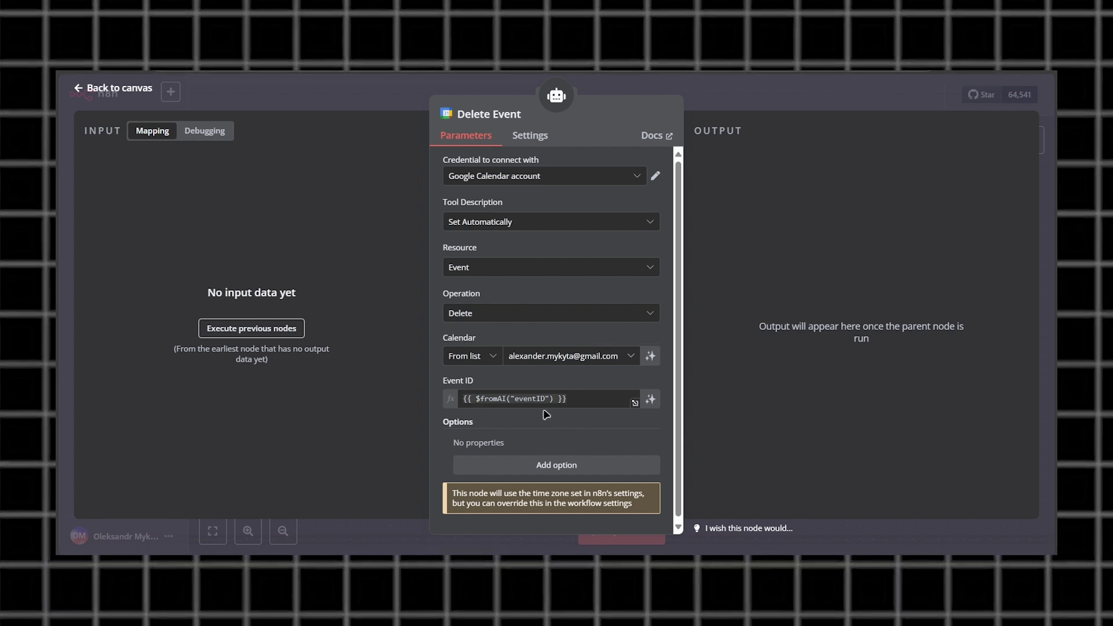
pyautogui.click(99, 94)
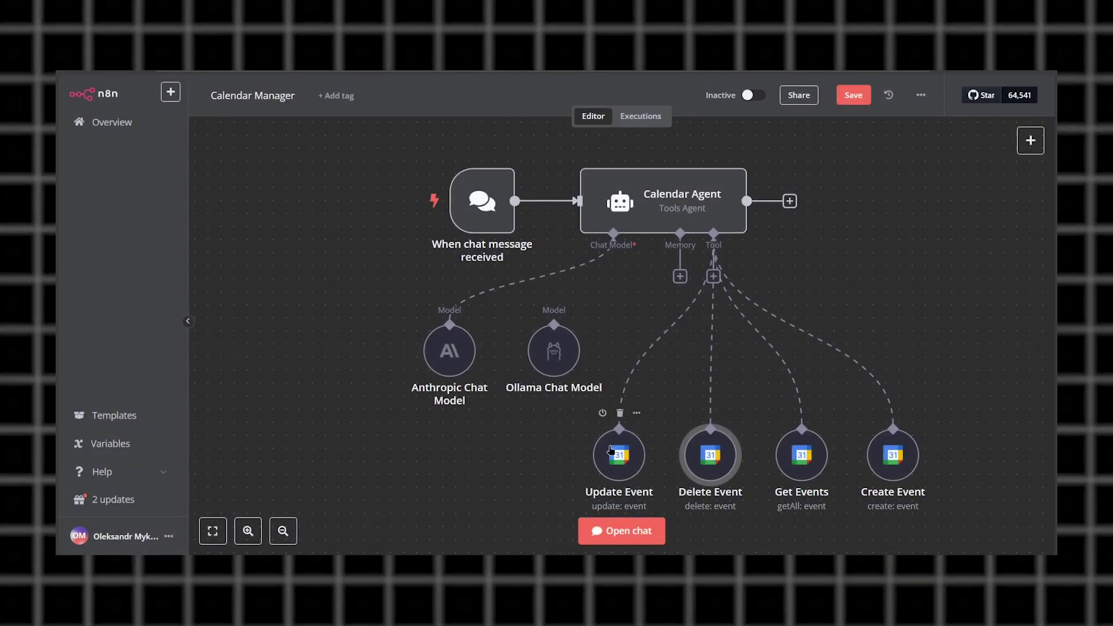
pyautogui.doubleClick(610, 450)
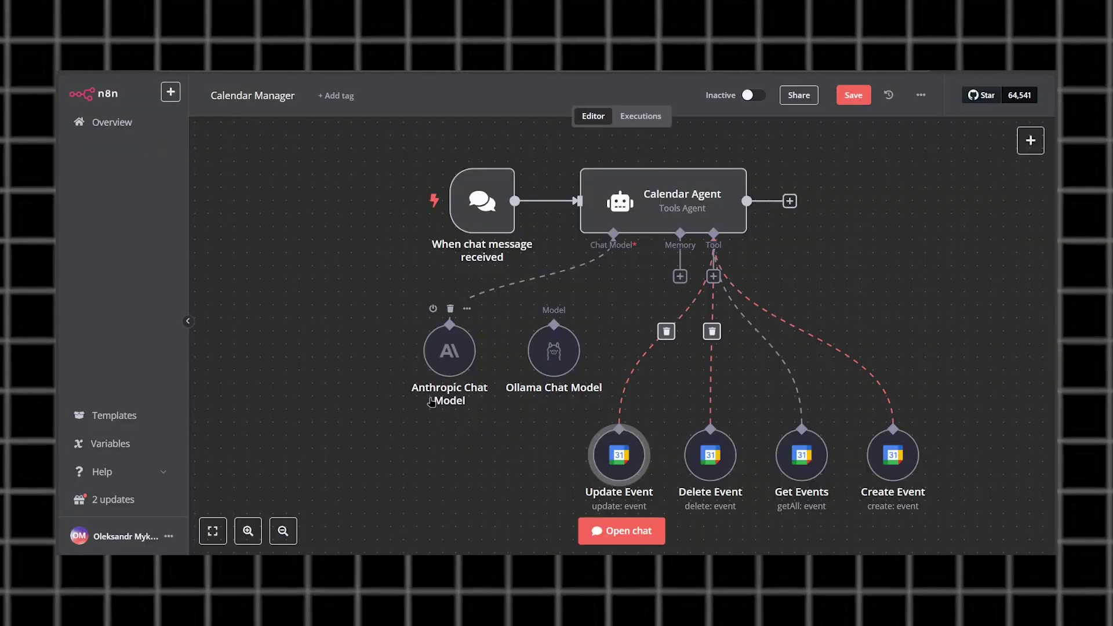
# Open the workflow chat and ask the agent to add a dinner event at 6 pm
pyautogui.click(632, 542)
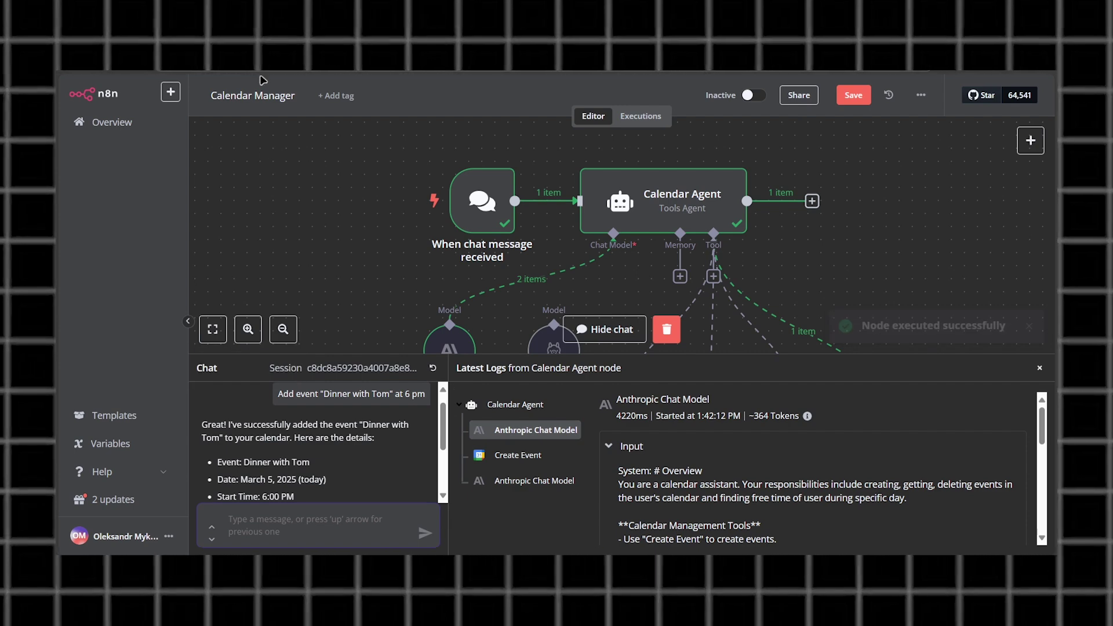
pyautogui.click(133, 72)
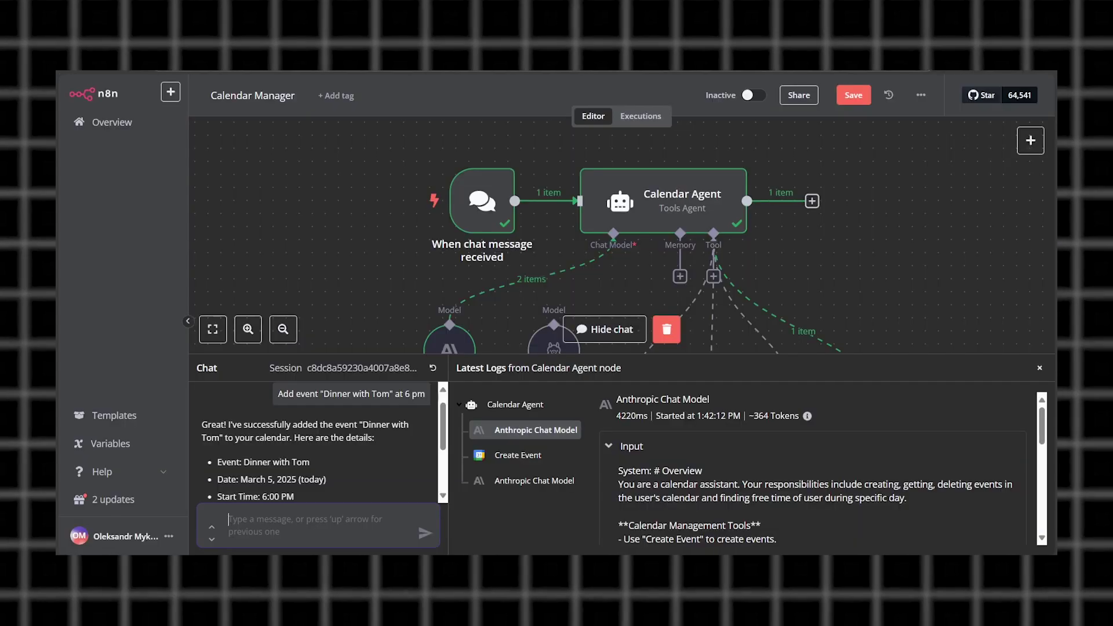
# Send the agent the chat message "Find my free time for today"
pyautogui.write('Find')
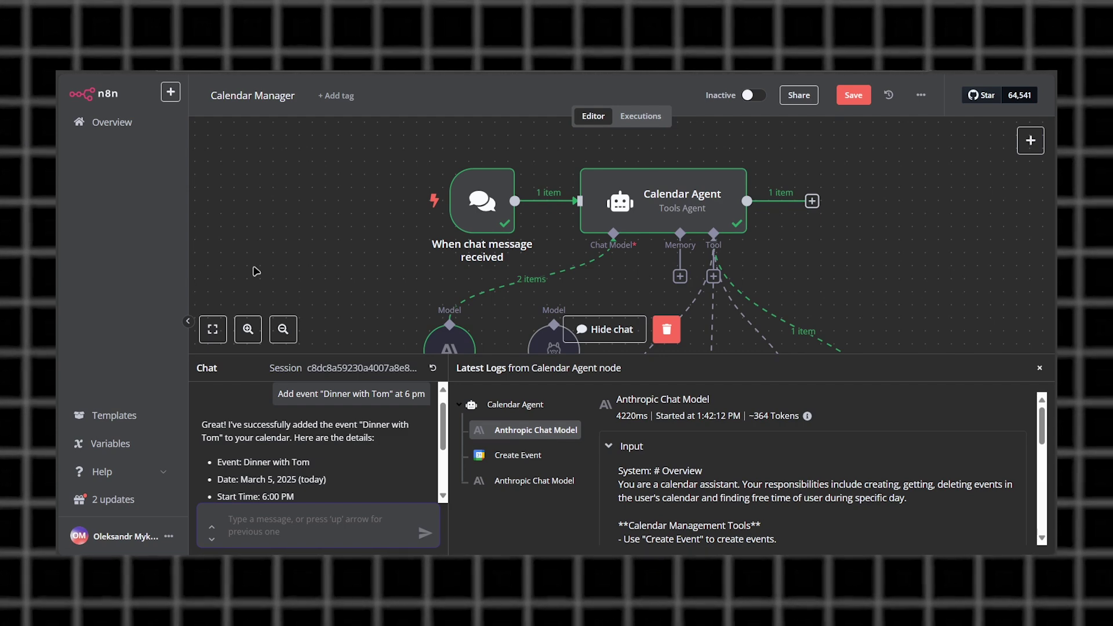
pyautogui.write(' my free ')
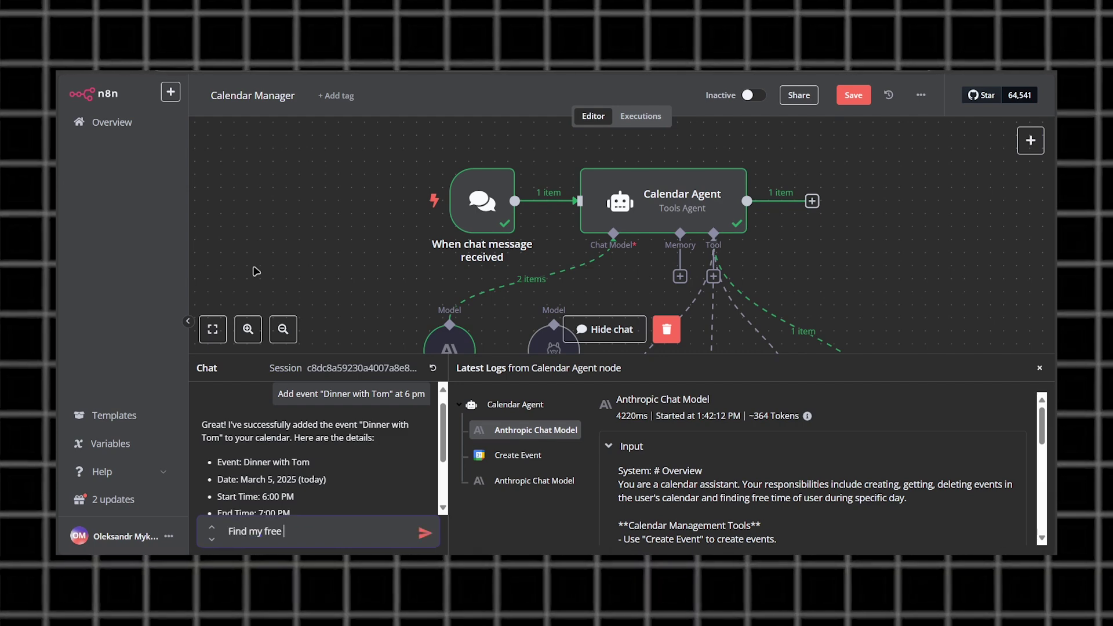
pyautogui.write('time for today')
pyautogui.press('Return')
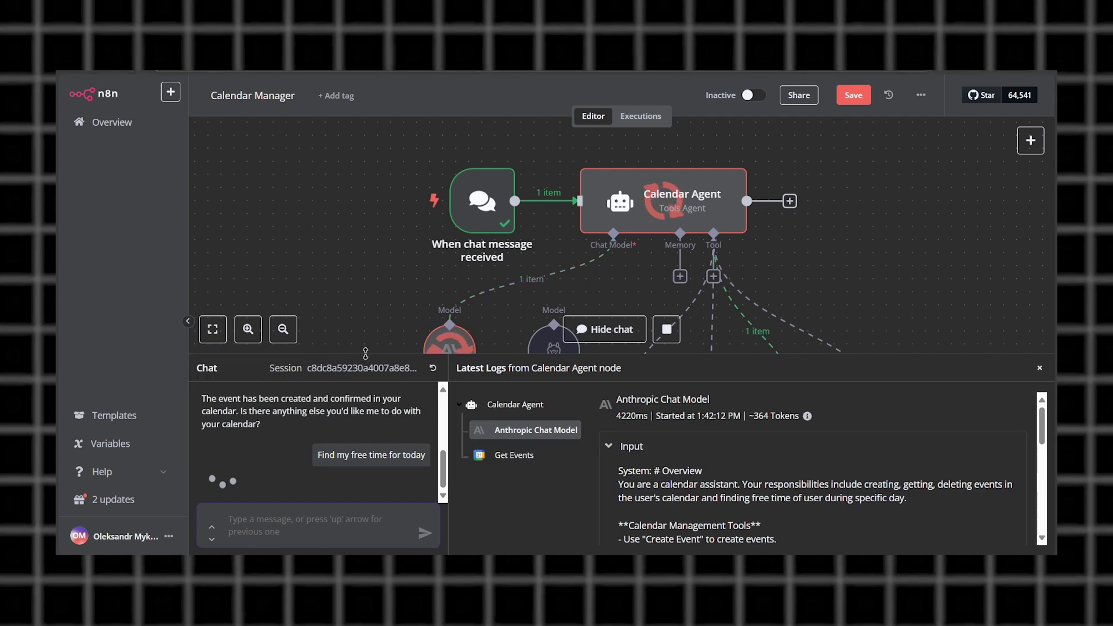
# Enlarge the chat area and read the agent's reply about today's free slots and scheduled event
pyautogui.moveTo(377, 347); pyautogui.dragTo(374, 267)
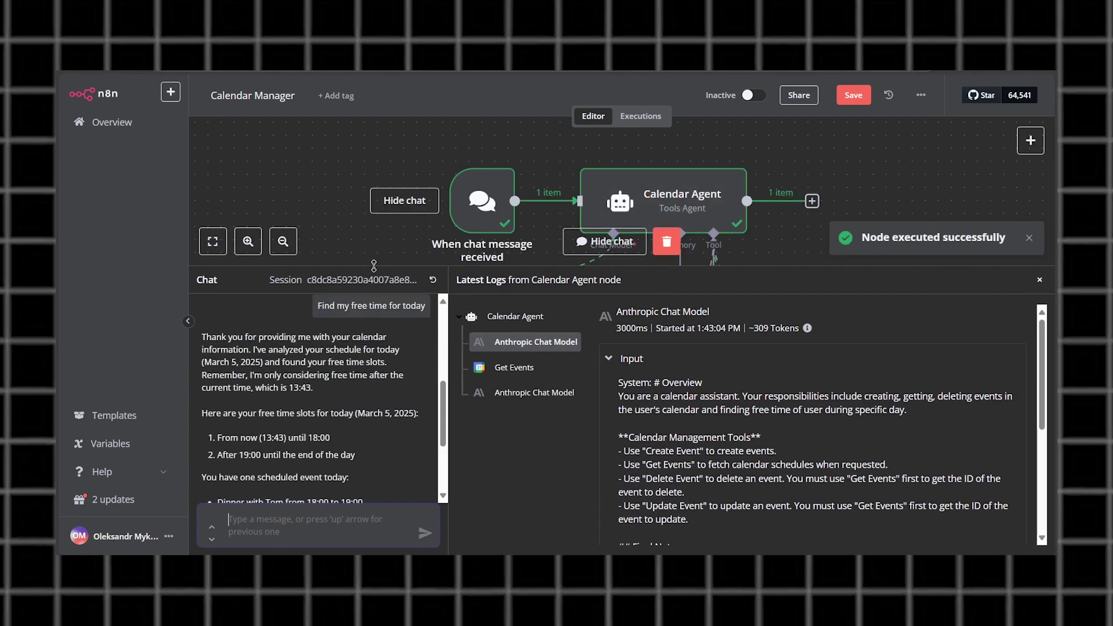
pyautogui.scroll(-1, 332, 441)
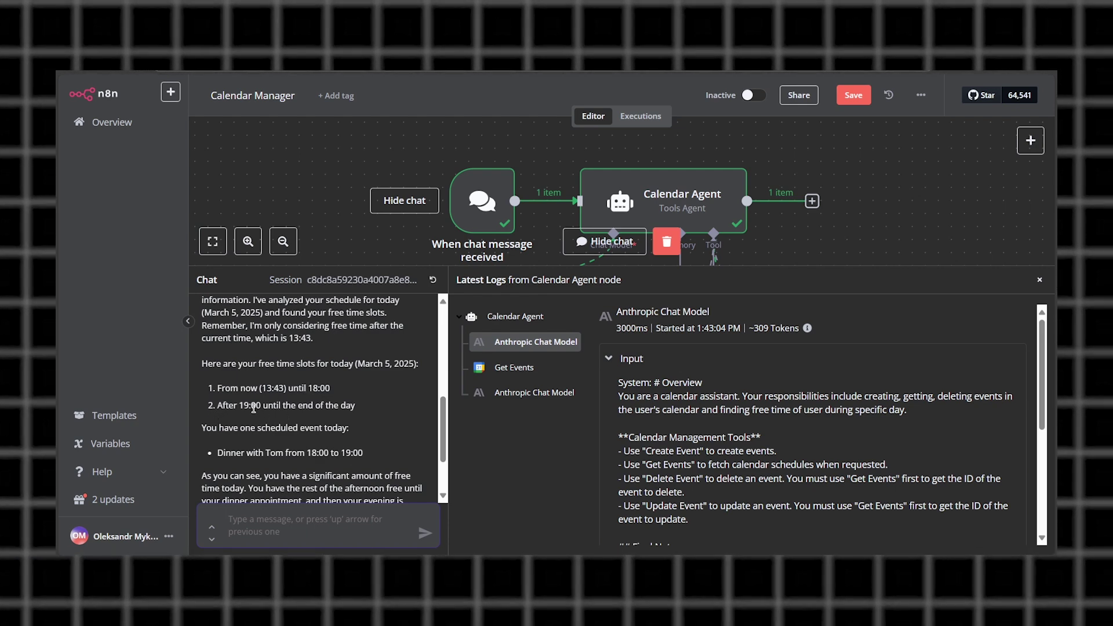
pyautogui.moveTo(315, 497); pyautogui.dragTo(223, 448)
pyautogui.click(223, 447)
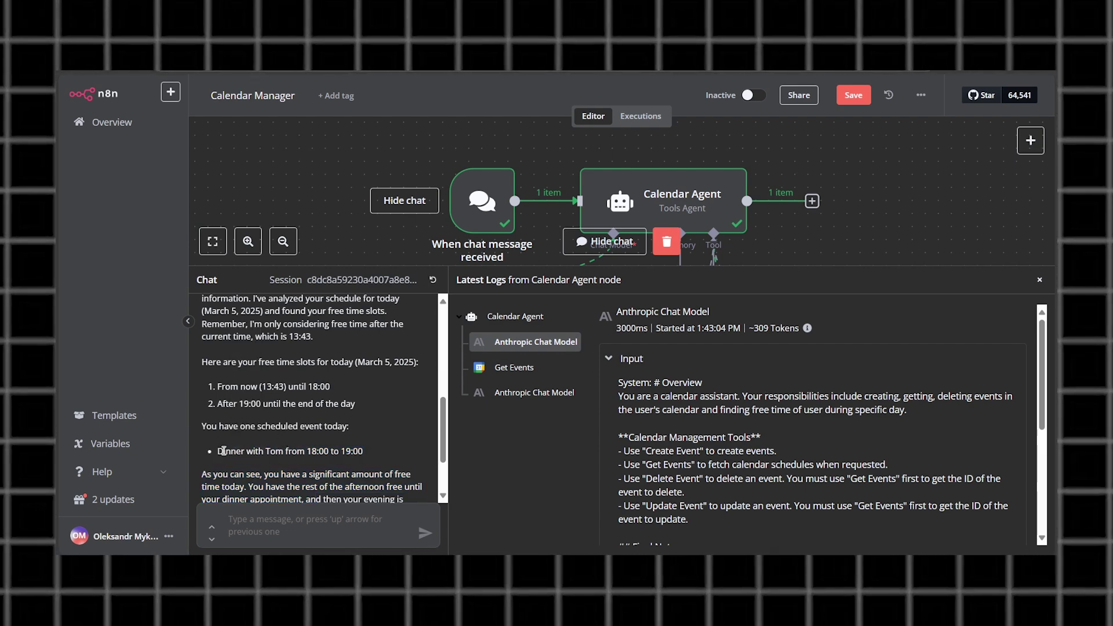
pyautogui.moveTo(223, 451); pyautogui.dragTo(310, 451)
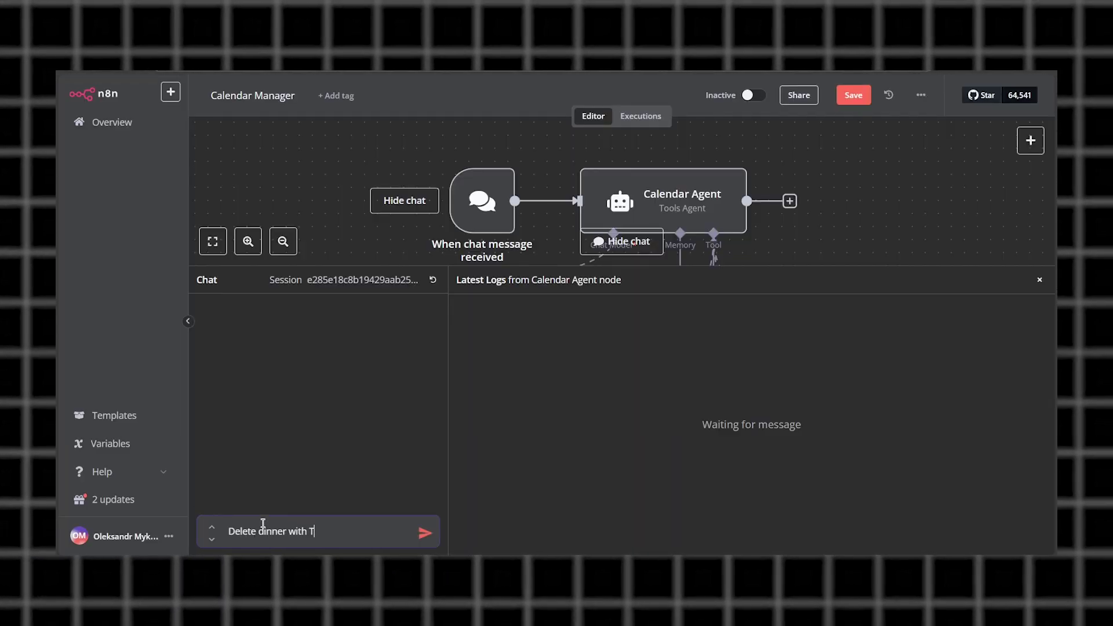
# In a fresh chat session, ask the agent to delete the dinner event and to create event "Gym" for tomorrow 6 am
pyautogui.write('nt')
pyautogui.press('Return')
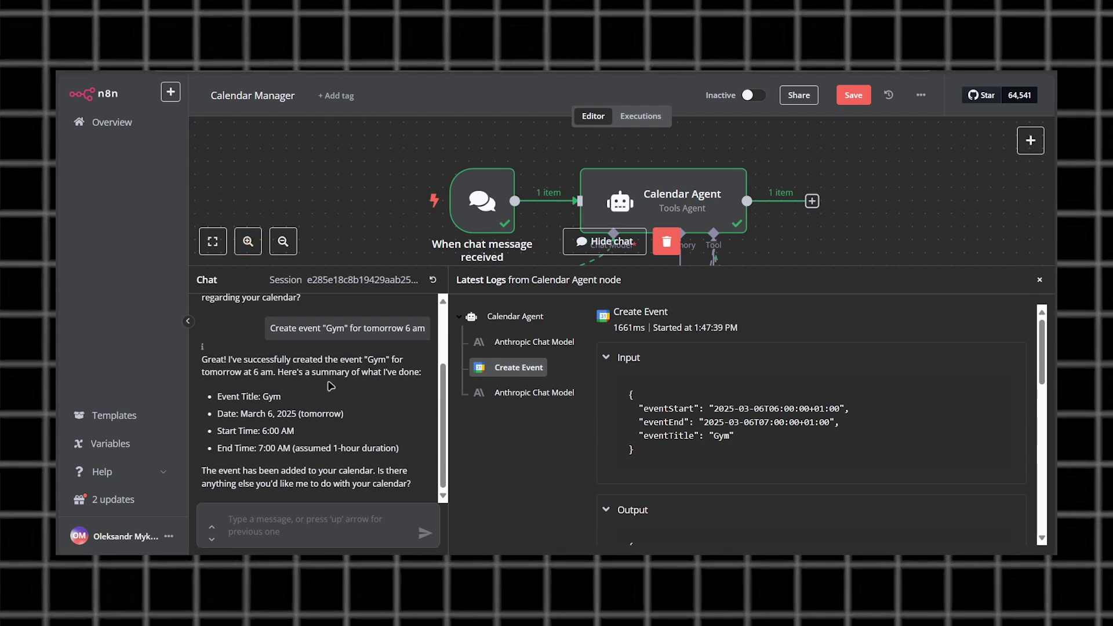
# Check the Gym event's assumed duration in the reply and send "Expand duration of my Gym session tomorrow at six to two hours"
pyautogui.moveTo(322, 467); pyautogui.dragTo(301, 450)
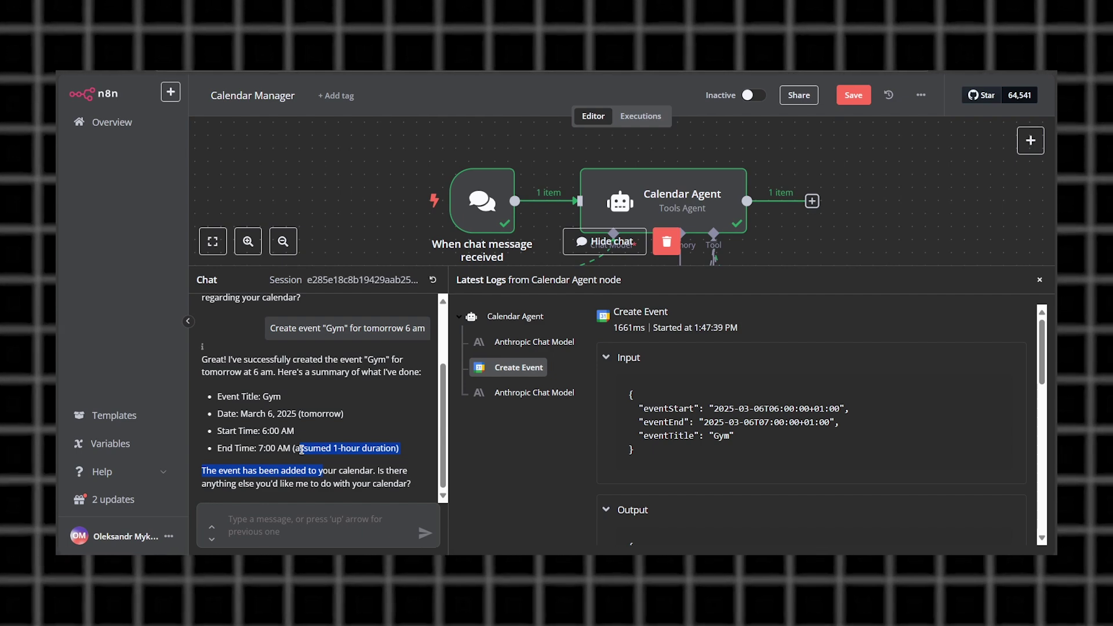
pyautogui.click(296, 516)
pyautogui.write('Expand du')
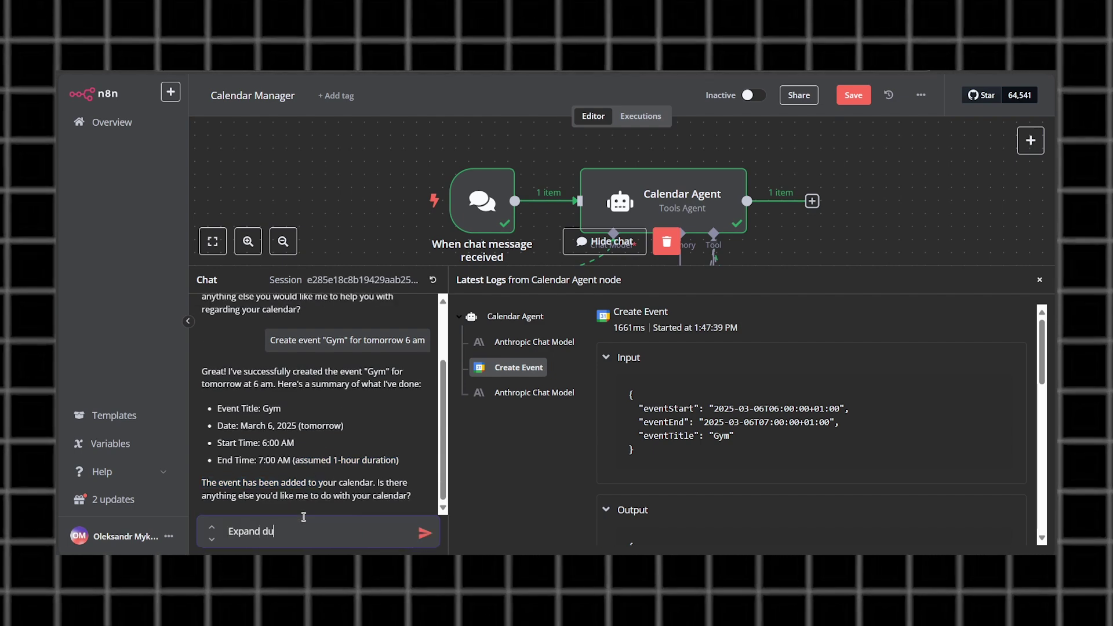
pyautogui.write('ration of my Gym session tomorrow at six to two hours')
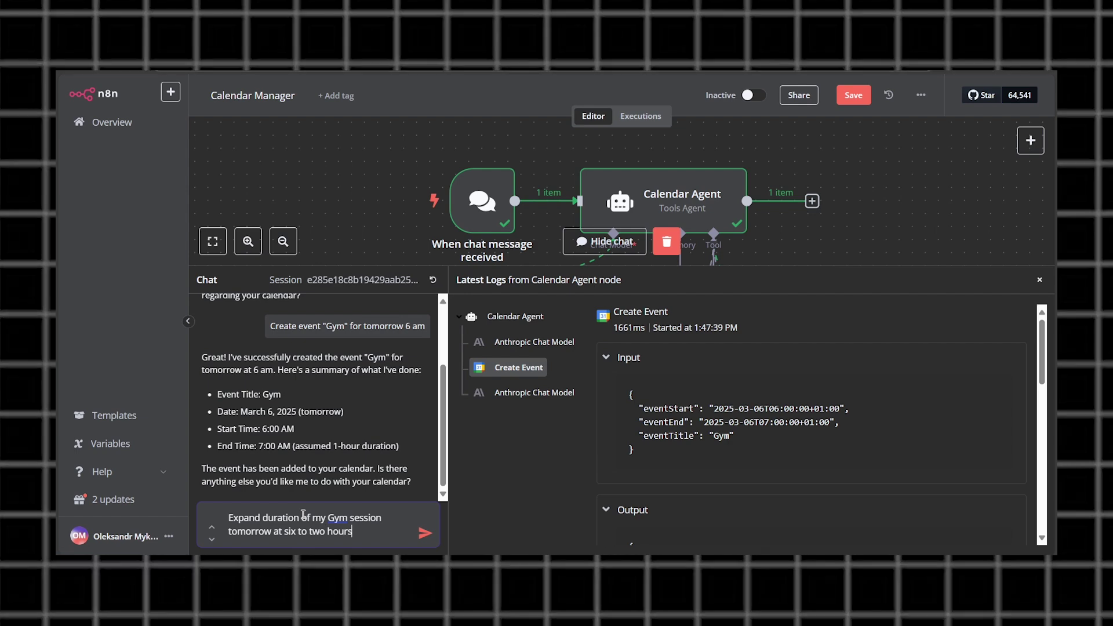
pyautogui.press('Return')
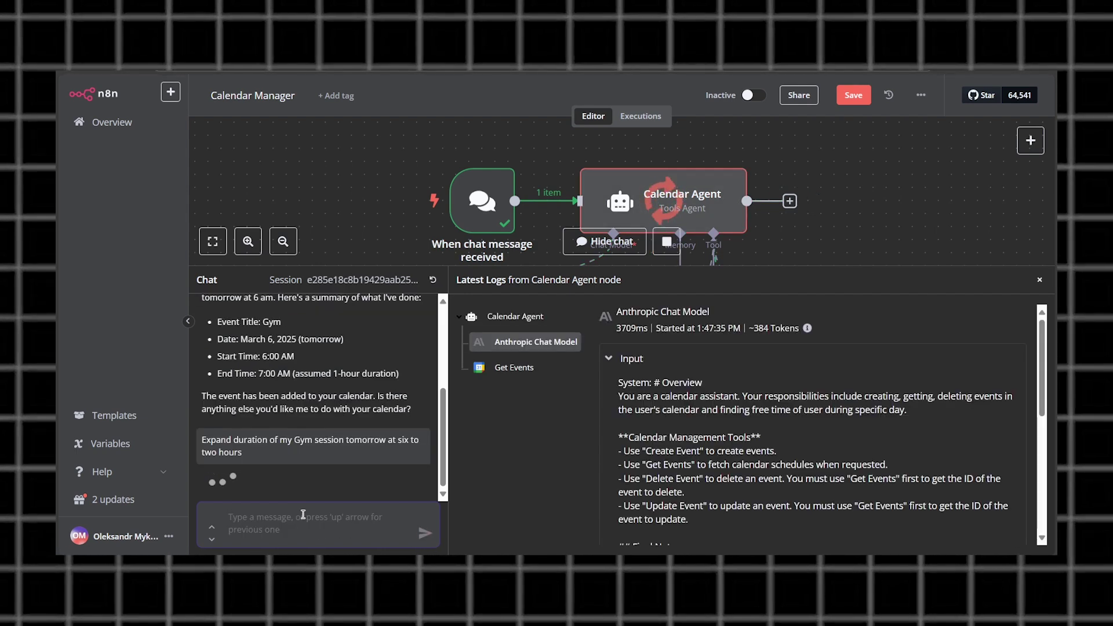